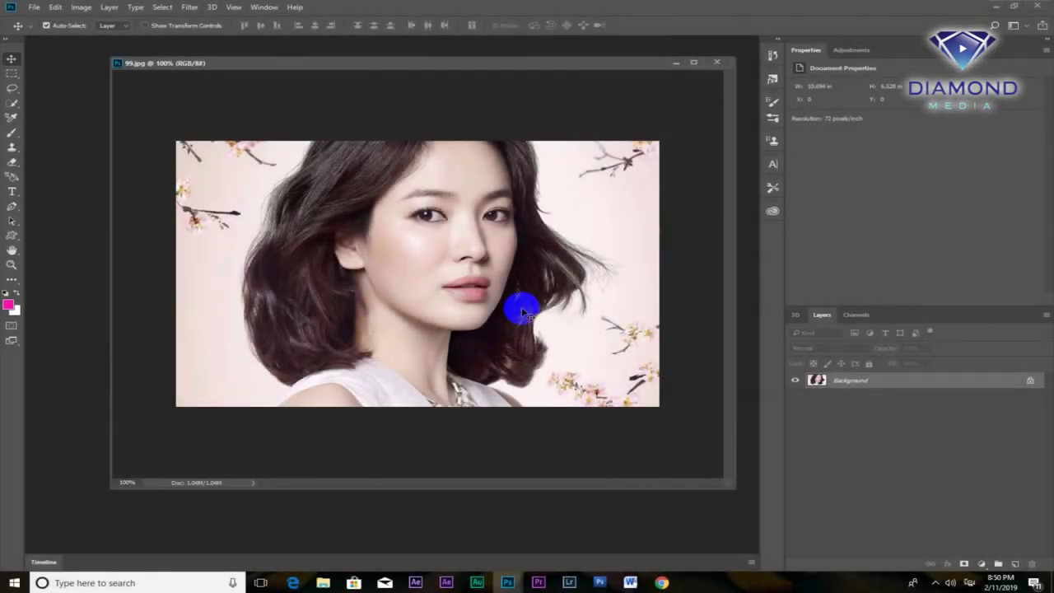
# Open the portrait in Filter > Liquify.
pyautogui.click(188, 8)
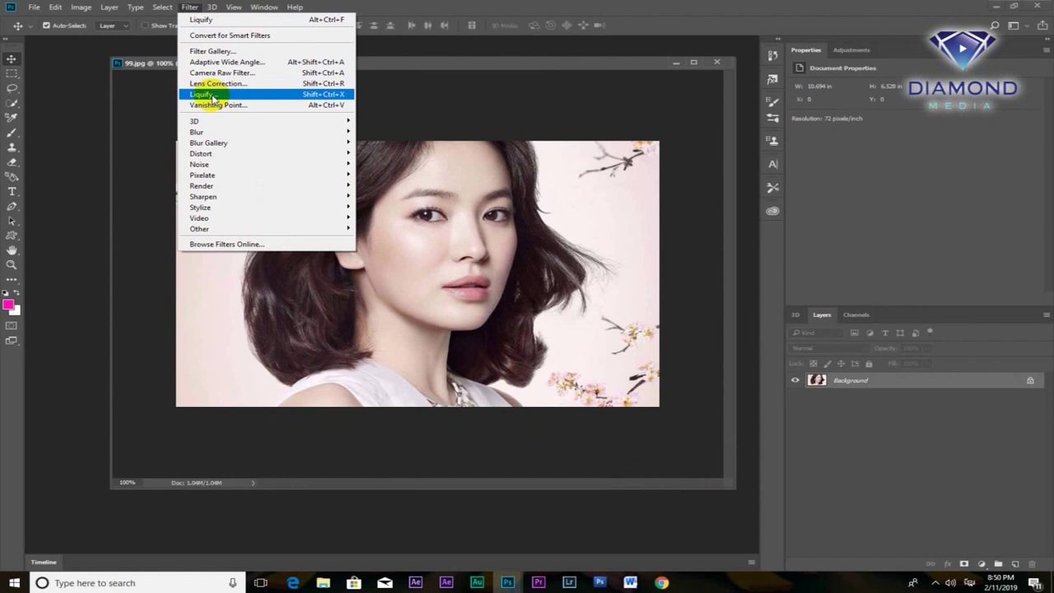
pyautogui.click(212, 95)
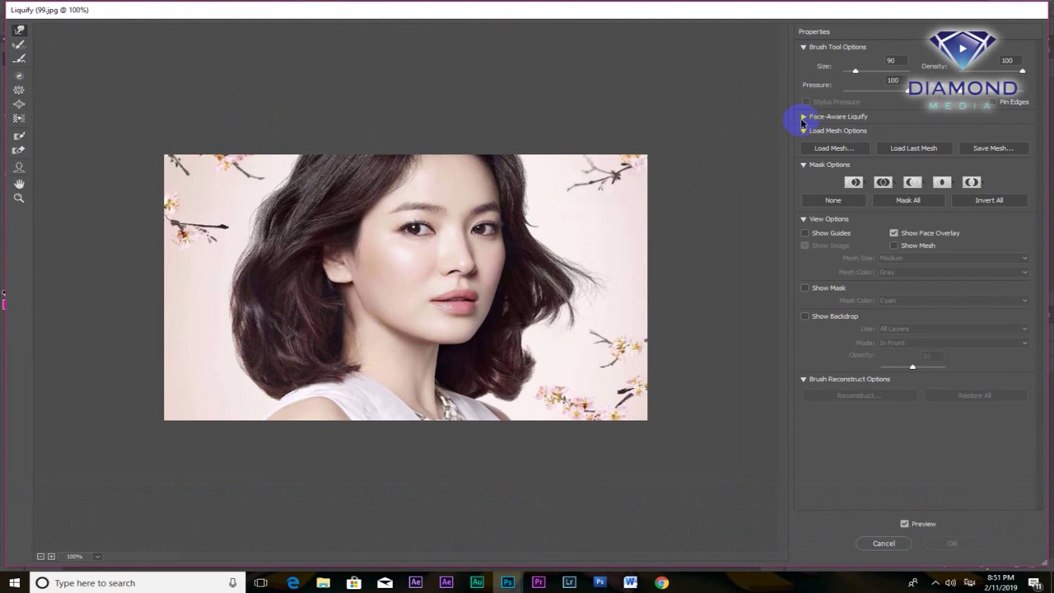
# Expand Face-Aware Liquify and zoom the preview to 200%, centred on the face.
pyautogui.click(803, 119)
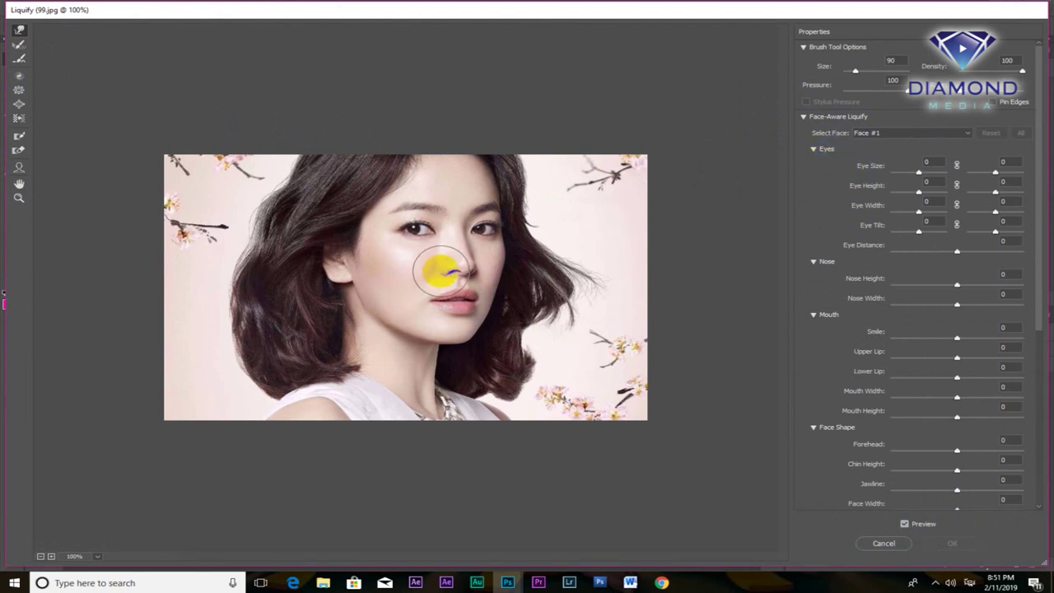
pyautogui.press('alt')
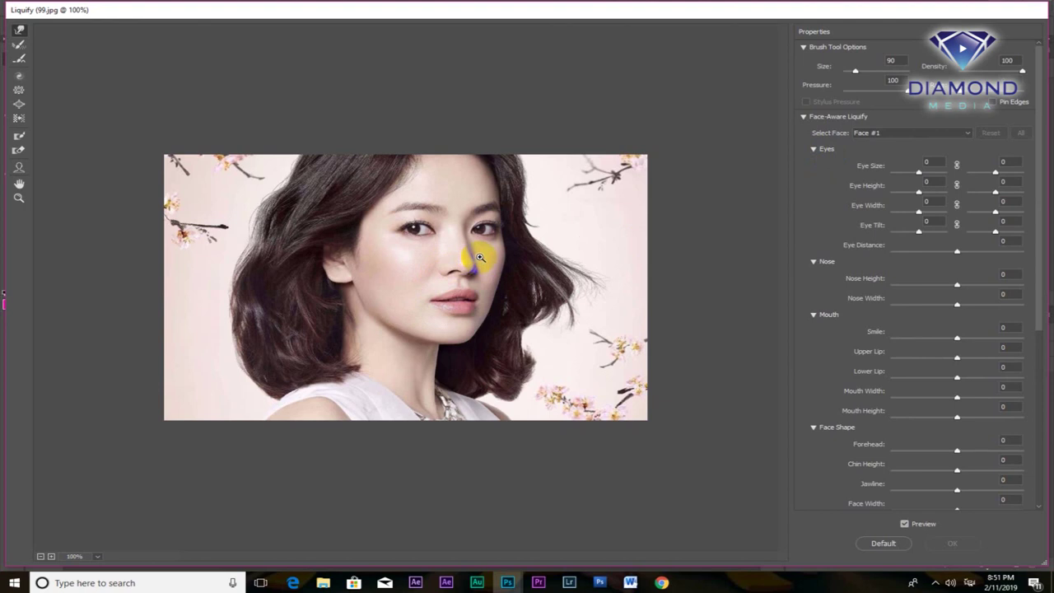
pyautogui.click(480, 258)
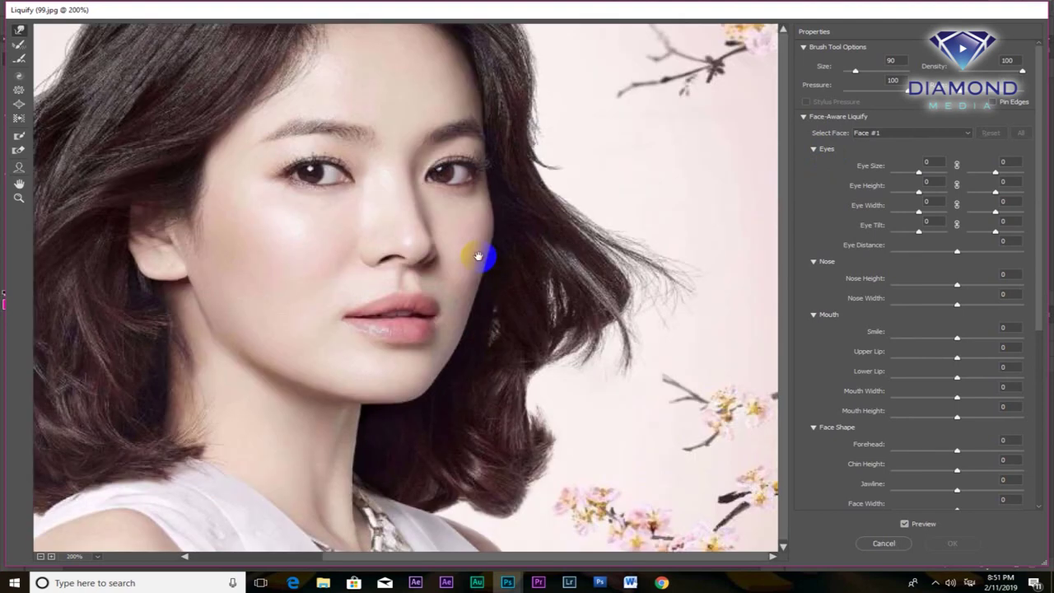
pyautogui.keyDown('alt'); pyautogui.click(478, 258); pyautogui.keyUp('alt')
pyautogui.click(478, 258)
pyautogui.moveTo(479, 258); pyautogui.dragTo(506, 256)
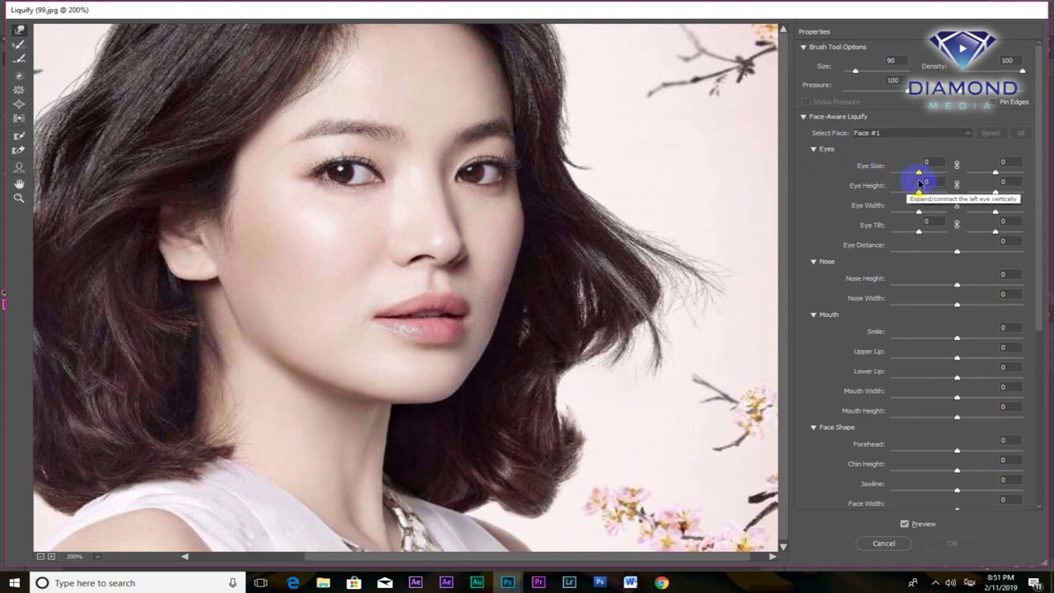
# Set left Eye Size to 45, keeping right Eye Size and Eye Height at 0.
pyautogui.moveTo(920, 171)
pyautogui.mouseDown()
pyautogui.moveTo(943, 176)
pyautogui.moveTo(931, 179)
pyautogui.mouseUp()
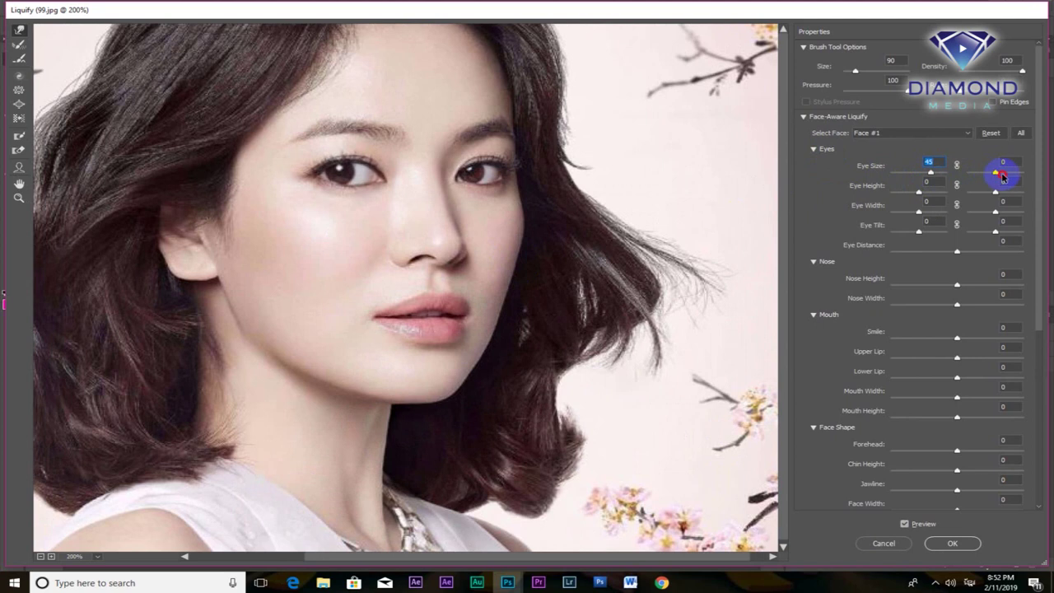
pyautogui.moveTo(996, 174)
pyautogui.mouseDown()
pyautogui.moveTo(1011, 177)
pyautogui.moveTo(1018, 165)
pyautogui.mouseUp()
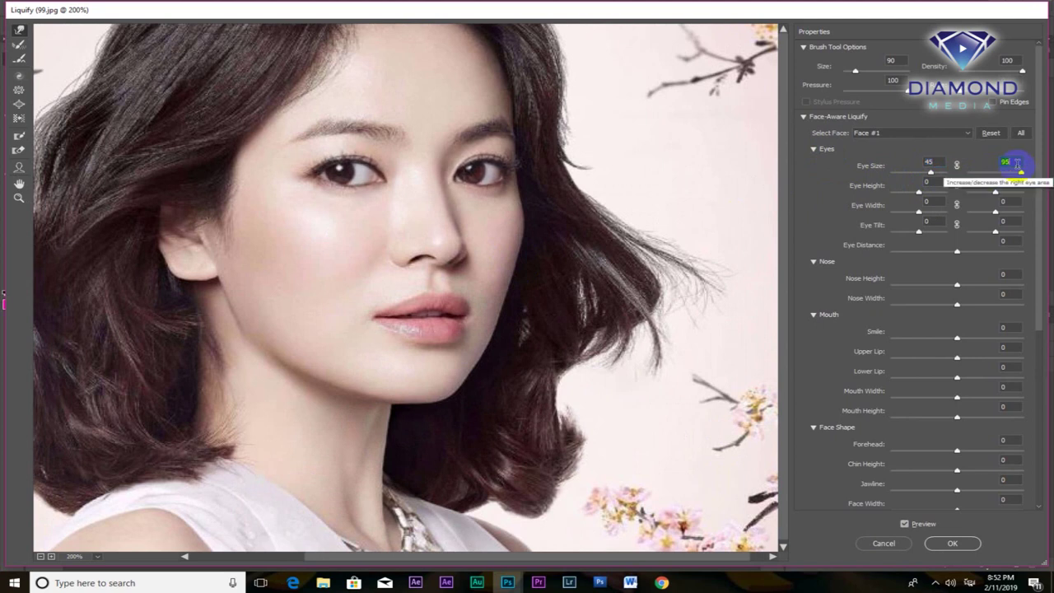
pyautogui.write('50')
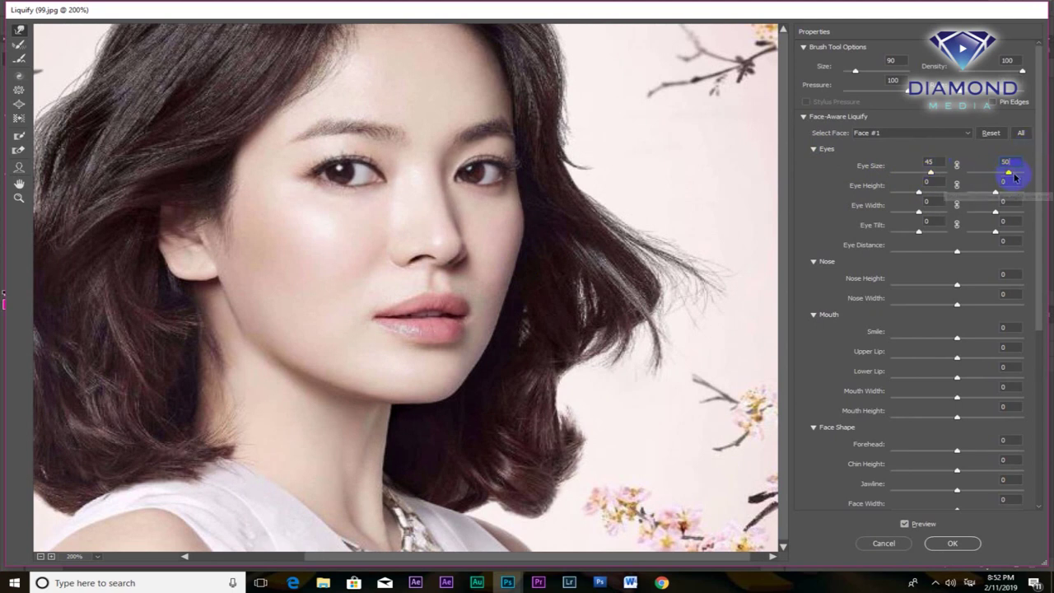
pyautogui.moveTo(1008, 172); pyautogui.dragTo(908, 192)
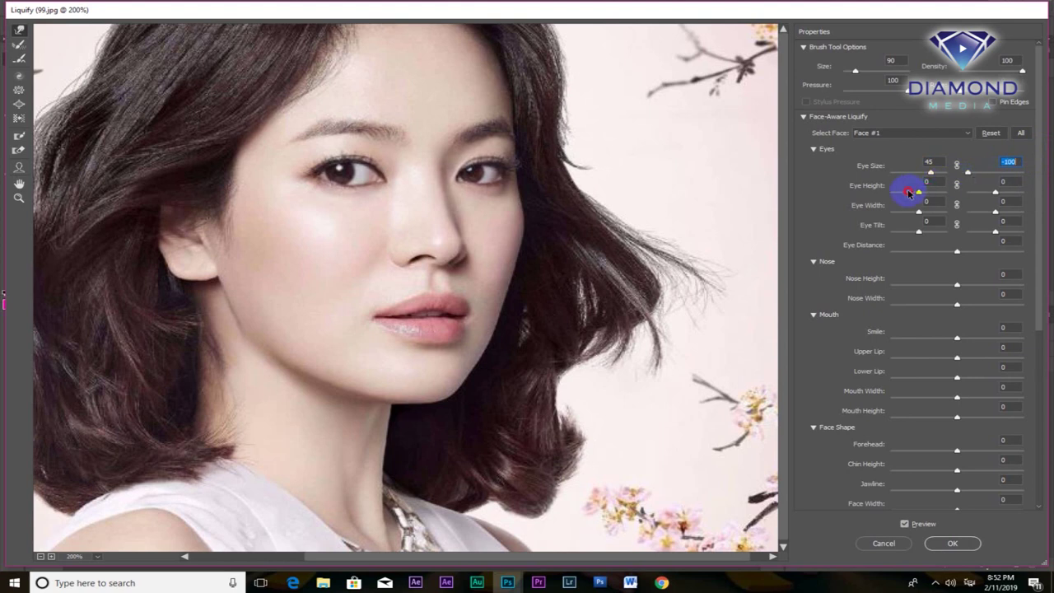
pyautogui.write('0')
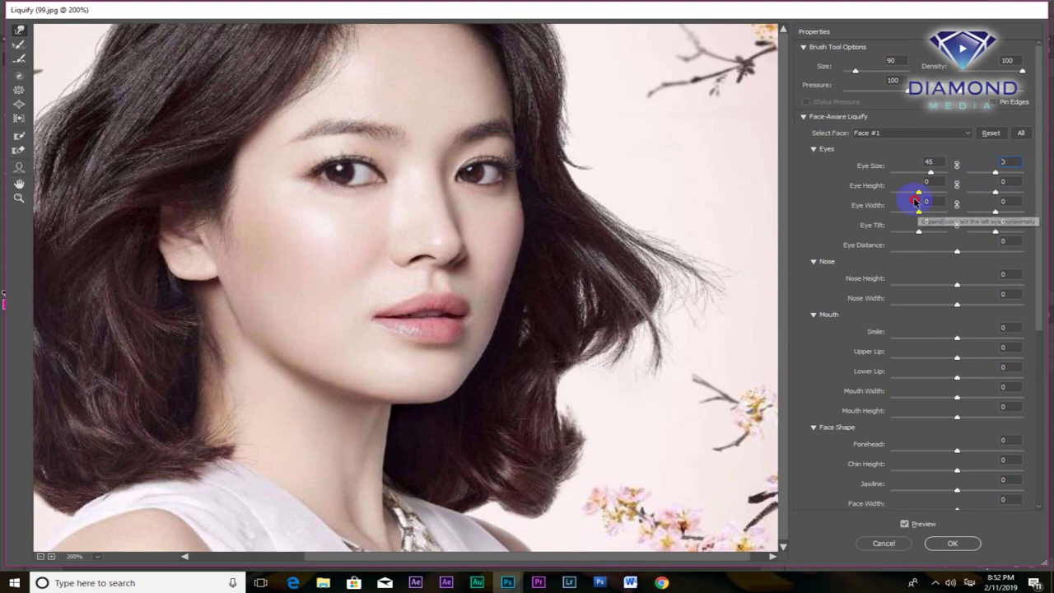
pyautogui.moveTo(920, 194)
pyautogui.mouseDown()
pyautogui.moveTo(940, 191)
pyautogui.moveTo(892, 206)
pyautogui.mouseUp()
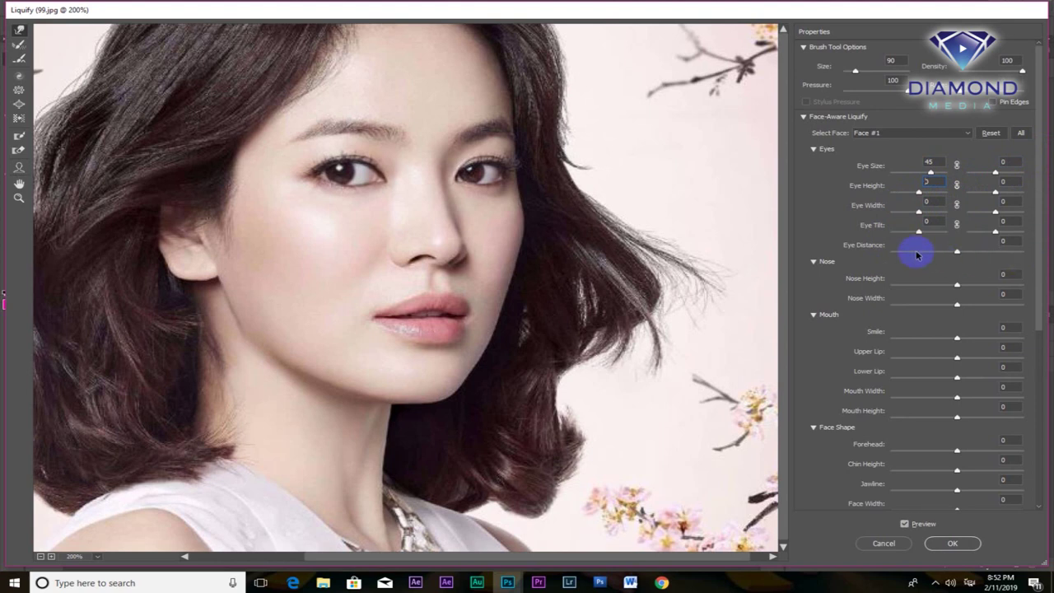
# Set Eye Distance to -72, with Eye Tilt and Eye Width reset to 0.
pyautogui.moveTo(918, 231)
pyautogui.mouseDown()
pyautogui.moveTo(938, 238)
pyautogui.moveTo(881, 245)
pyautogui.mouseUp()
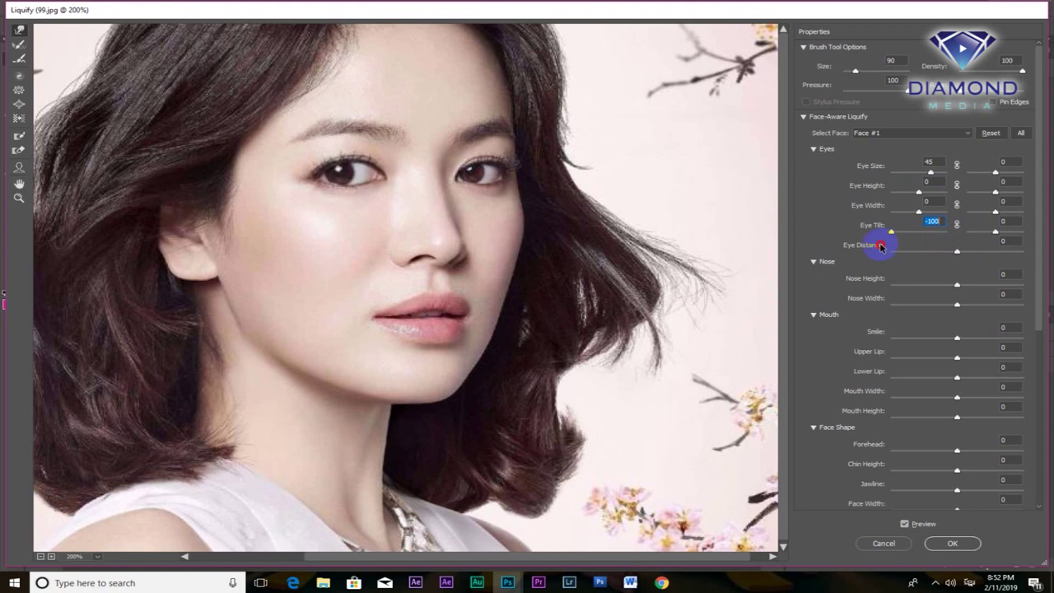
pyautogui.hotkey('ctrl', 'z')
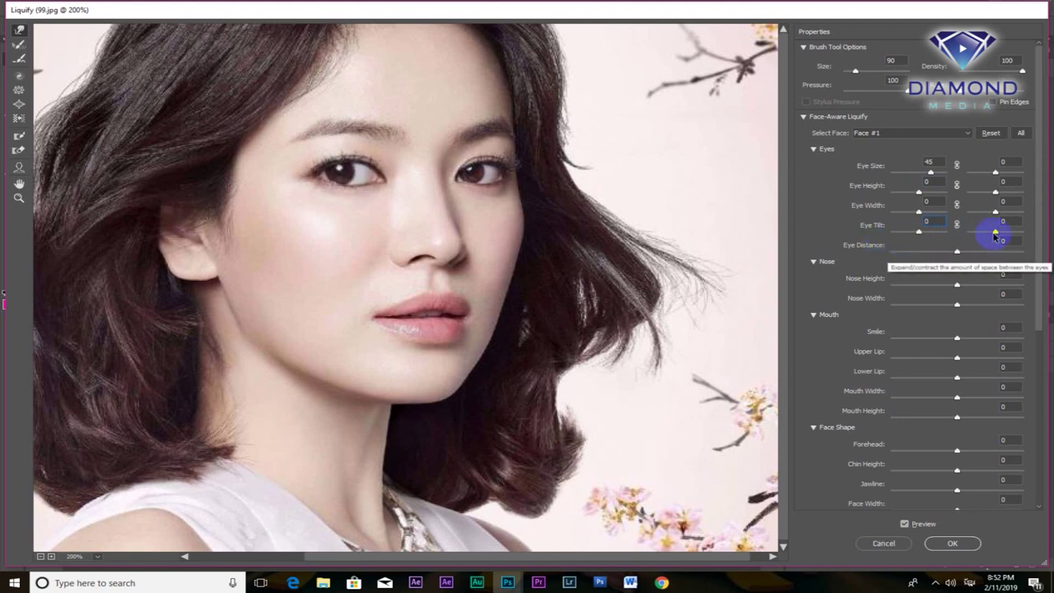
pyautogui.moveTo(1001, 234)
pyautogui.mouseDown()
pyautogui.moveTo(927, 233)
pyautogui.moveTo(996, 231)
pyautogui.mouseUp()
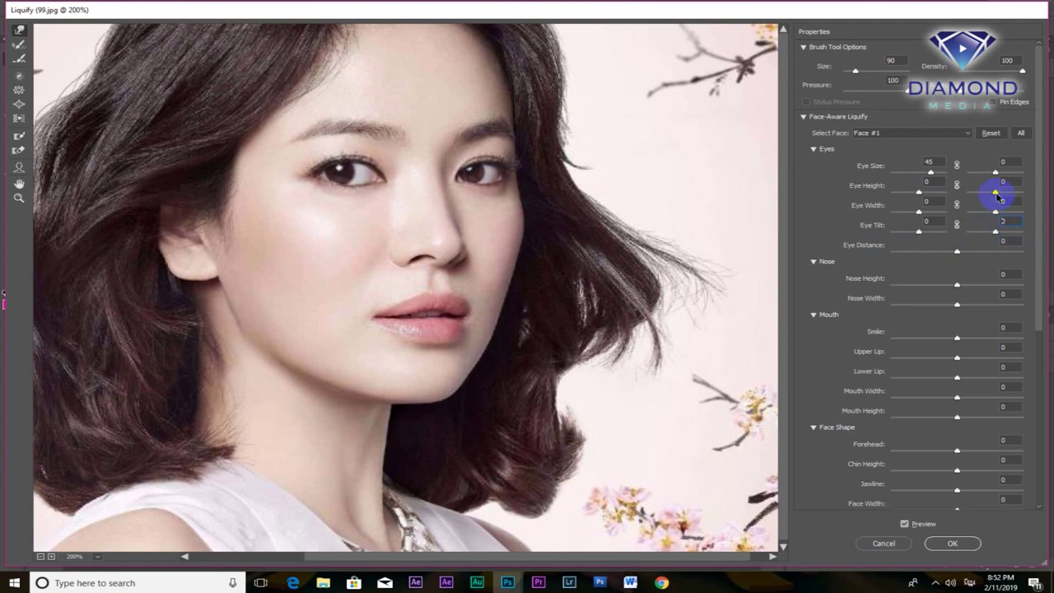
pyautogui.click(1013, 193)
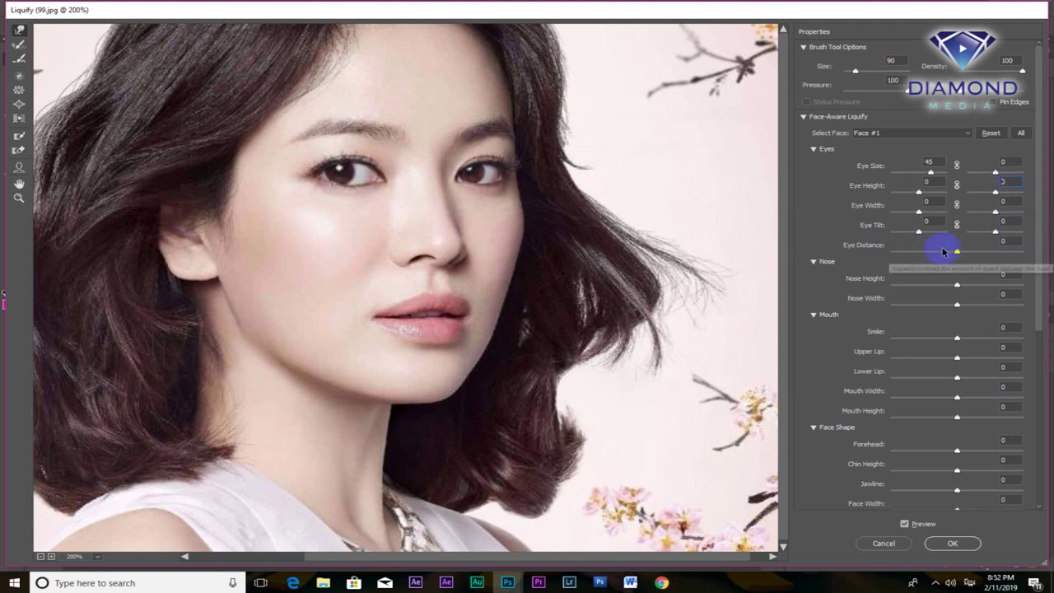
pyautogui.moveTo(956, 250)
pyautogui.mouseDown()
pyautogui.moveTo(1002, 256)
pyautogui.moveTo(911, 257)
pyautogui.mouseUp()
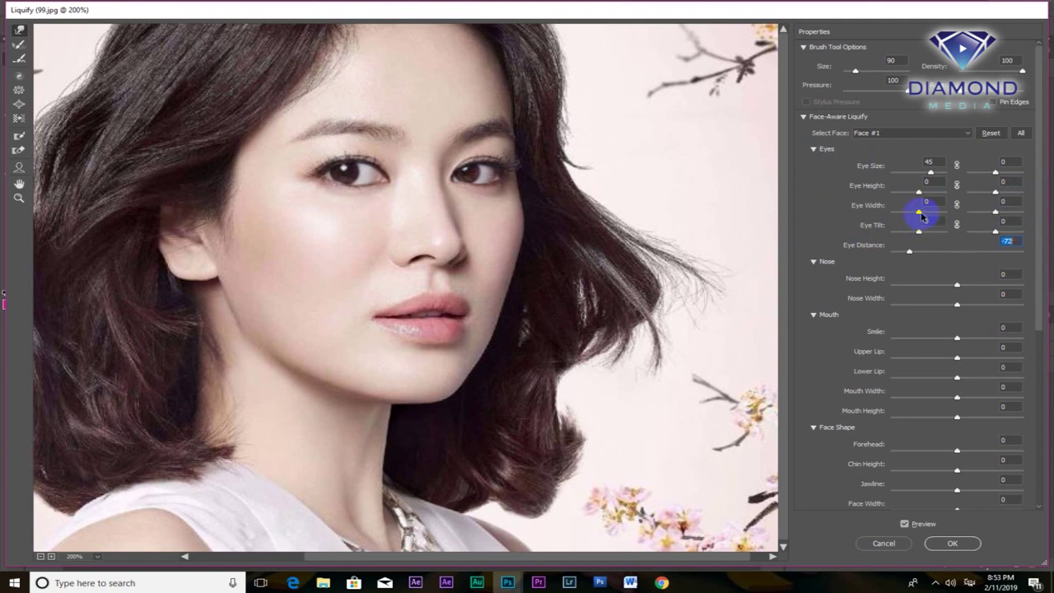
pyautogui.moveTo(918, 215)
pyautogui.mouseDown()
pyautogui.moveTo(884, 224)
pyautogui.moveTo(934, 225)
pyautogui.mouseUp()
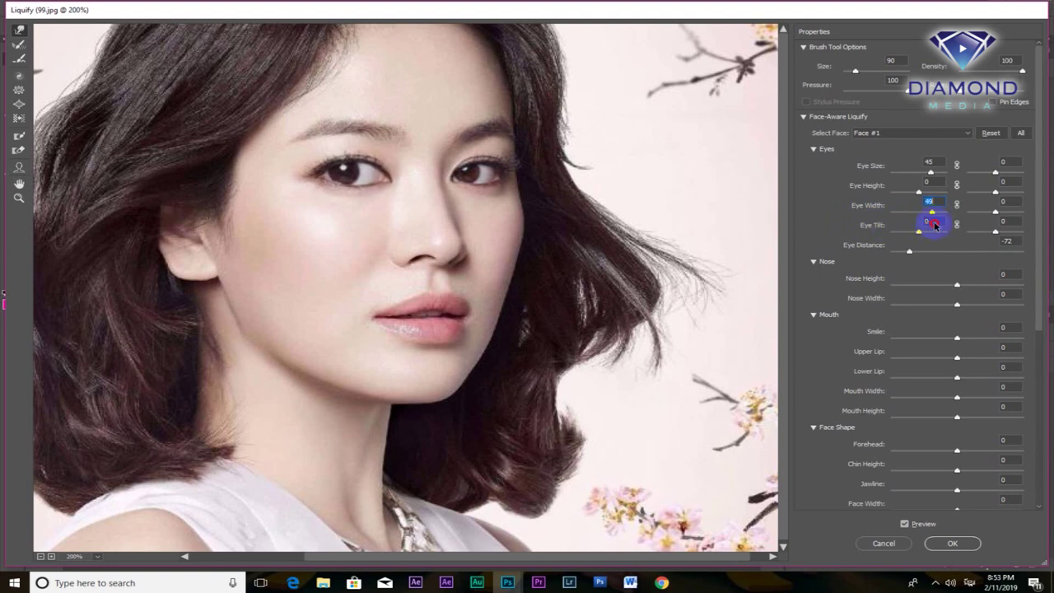
pyautogui.write('0')
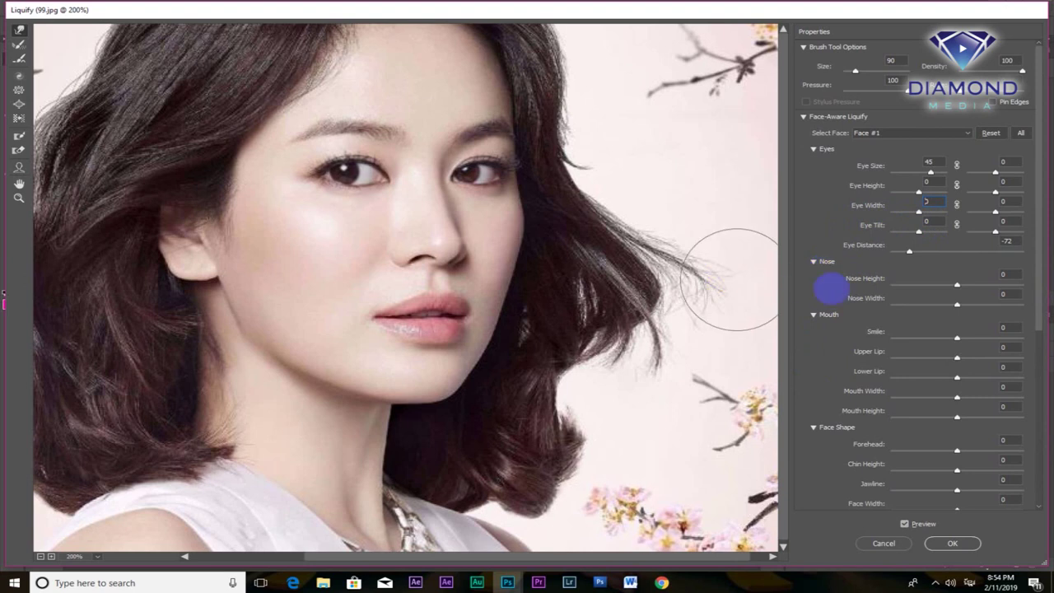
pyautogui.click(958, 286)
pyautogui.moveTo(988, 289)
pyautogui.mouseDown()
pyautogui.moveTo(1024, 286)
pyautogui.moveTo(883, 299)
pyautogui.mouseUp()
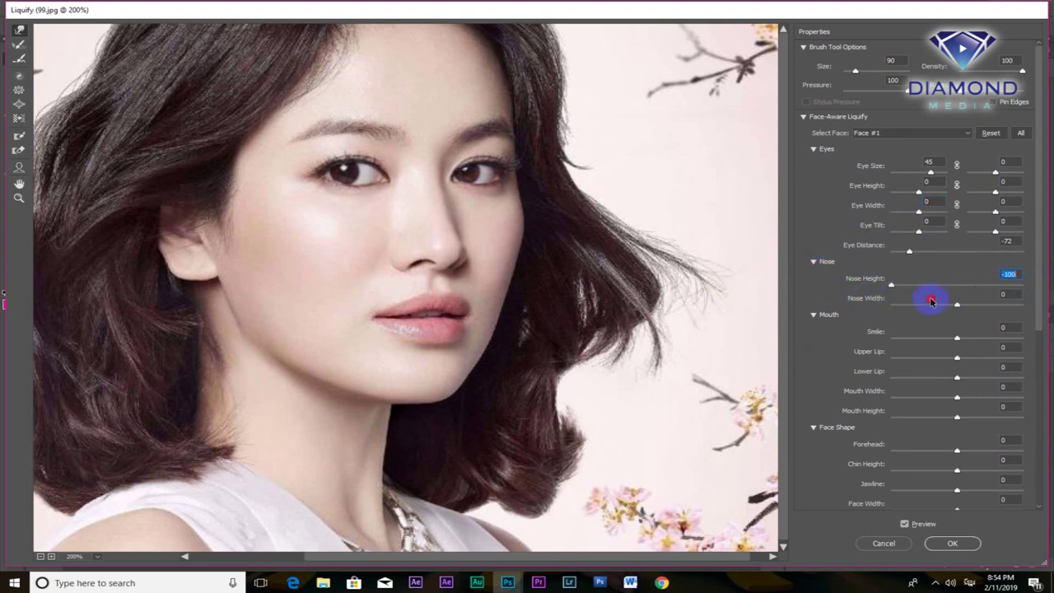
pyautogui.write('0')
pyautogui.press('Return')
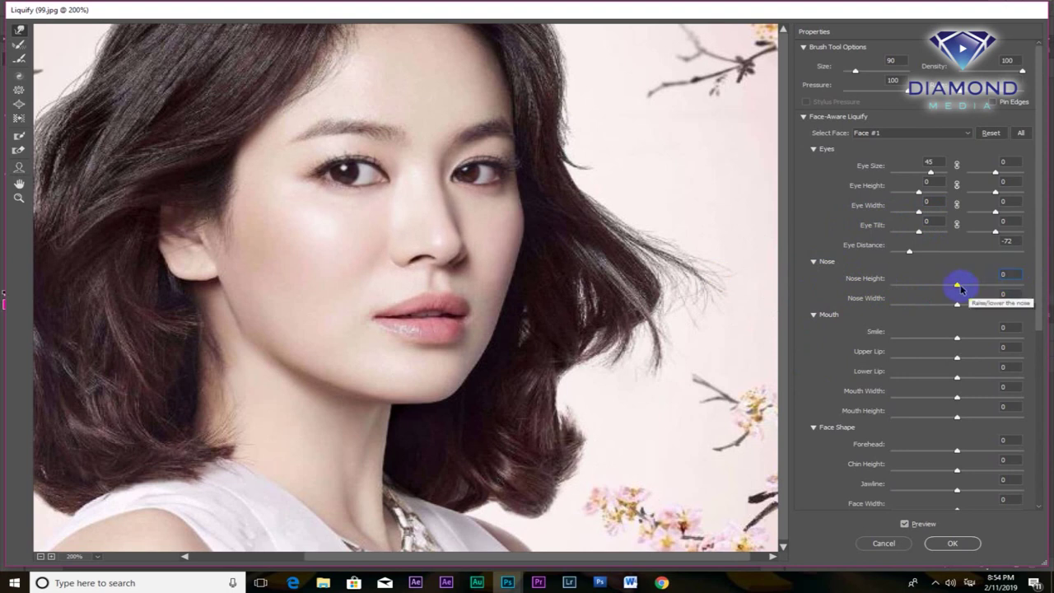
pyautogui.moveTo(957, 286); pyautogui.dragTo(1028, 274)
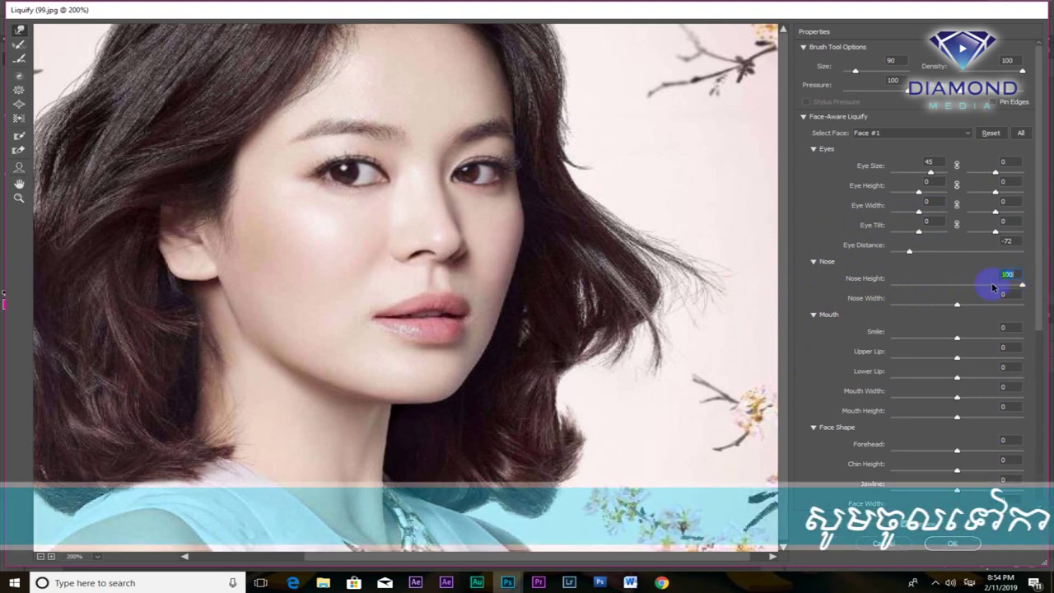
pyautogui.write('0')
pyautogui.press('Return')
pyautogui.moveTo(956, 304)
pyautogui.mouseDown()
pyautogui.moveTo(1045, 292)
pyautogui.moveTo(846, 306)
pyautogui.mouseUp()
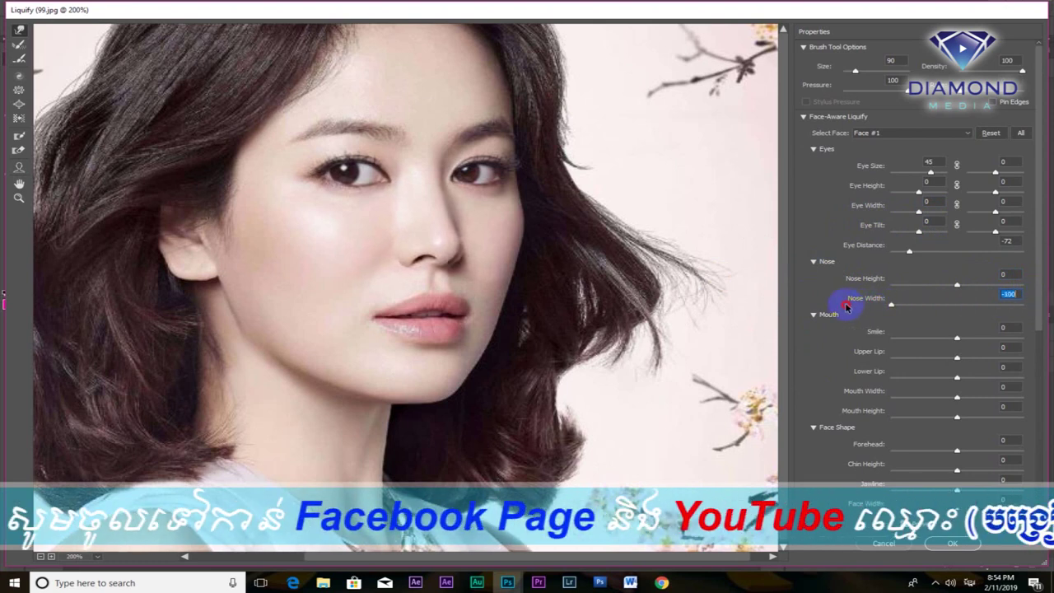
pyautogui.write('0')
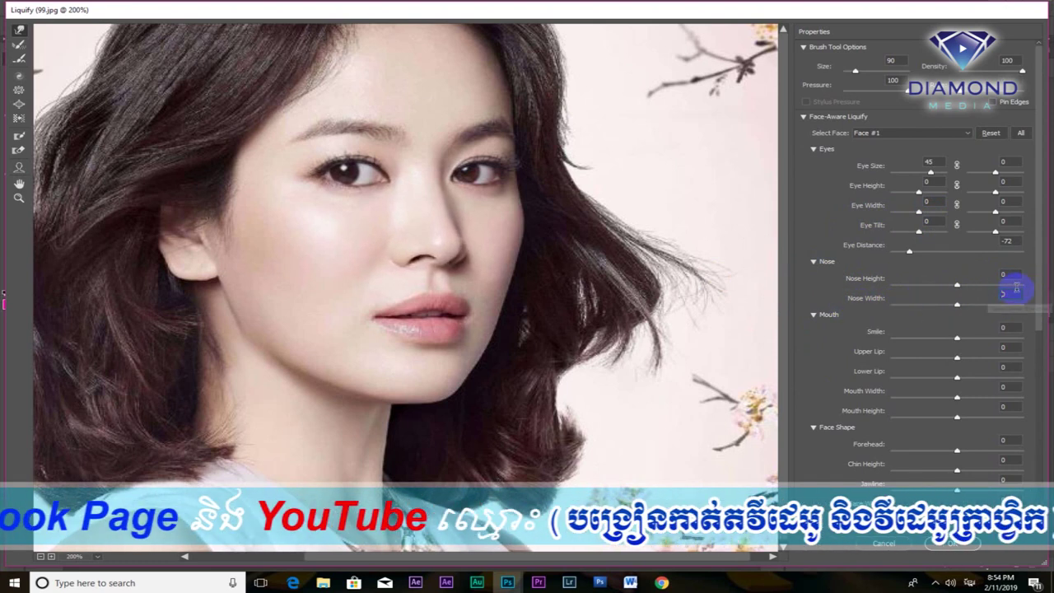
pyautogui.click(1029, 320)
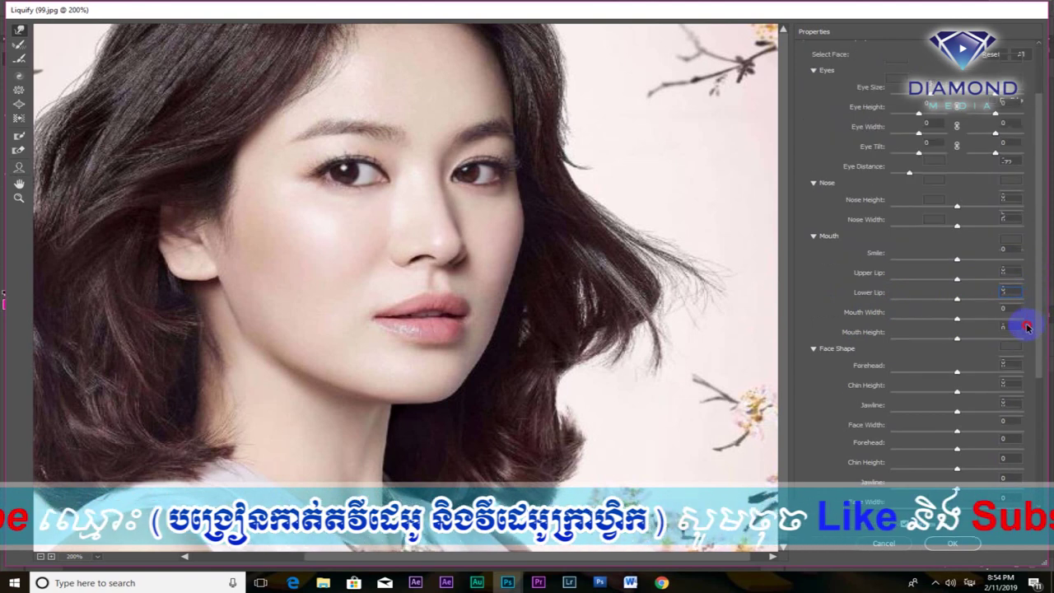
# Try the Smile slider, then reset Smile to 0.
pyautogui.scroll(-2, 1023, 325)
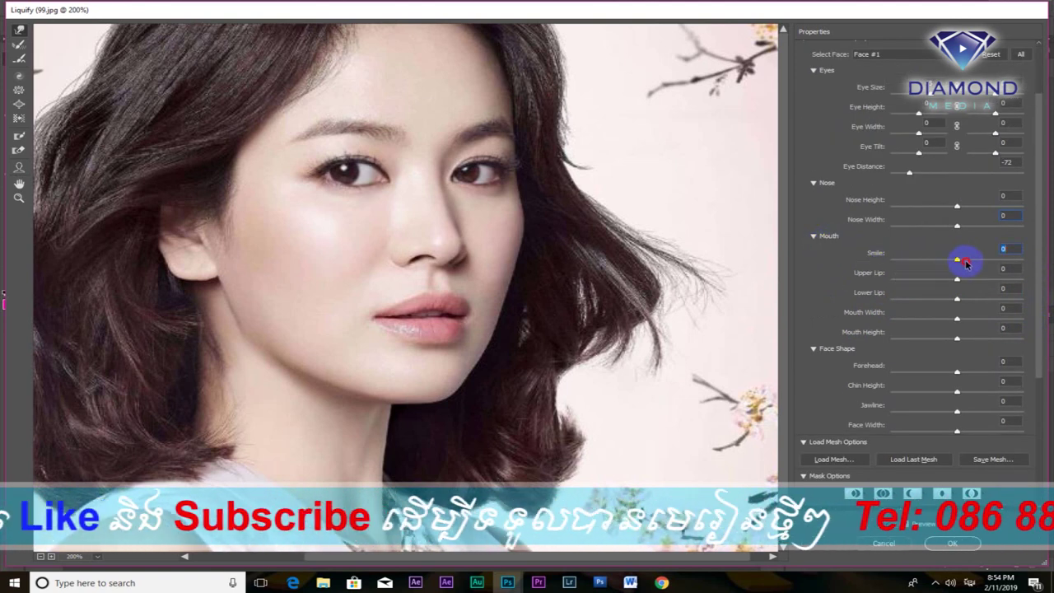
pyautogui.moveTo(956, 260)
pyautogui.mouseDown()
pyautogui.moveTo(1025, 262)
pyautogui.moveTo(847, 272)
pyautogui.moveTo(980, 262)
pyautogui.moveTo(954, 269)
pyautogui.mouseUp()
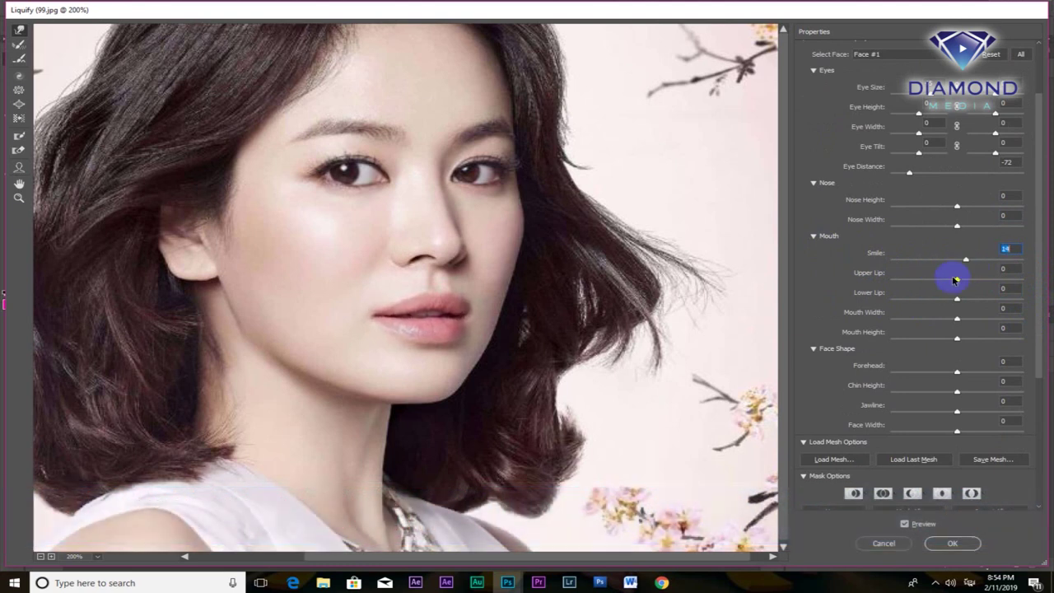
pyautogui.write('0')
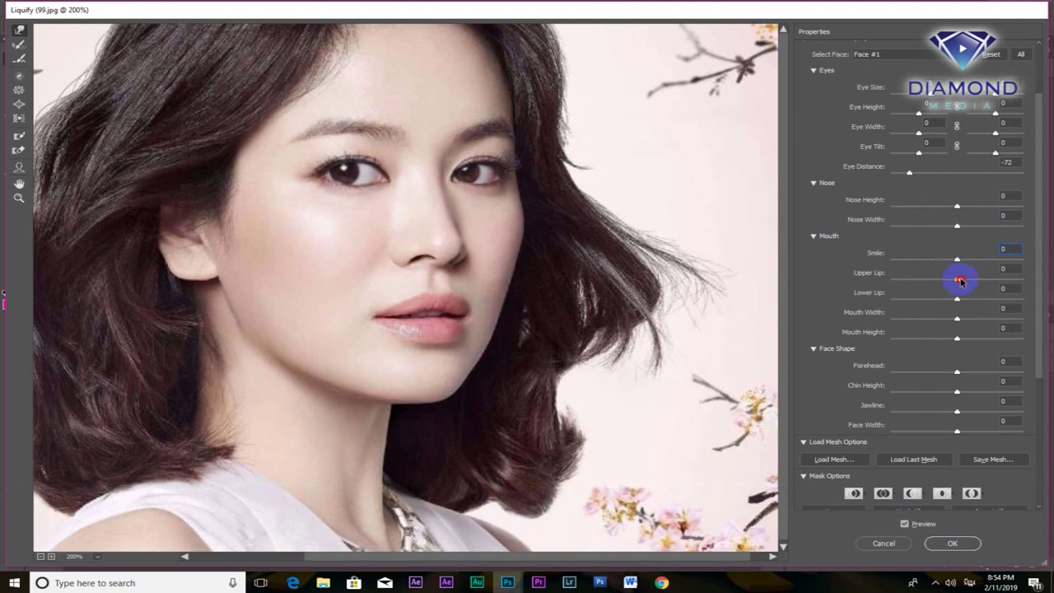
# Set Upper Lip to -100 and Mouth Height to 44.
pyautogui.moveTo(958, 280); pyautogui.dragTo(1008, 276)
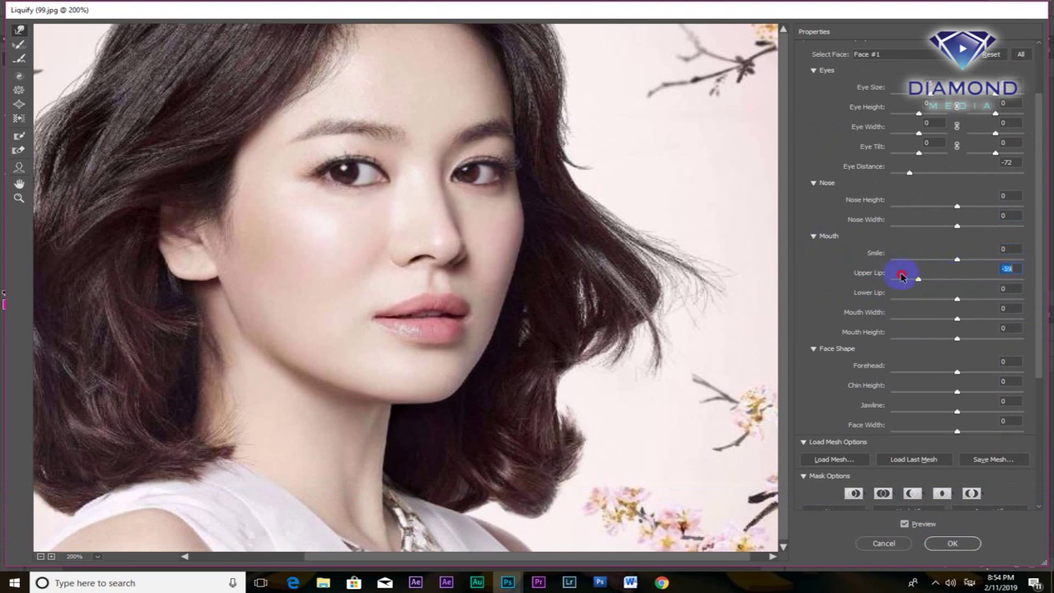
pyautogui.moveTo(1003, 270)
pyautogui.mouseDown()
pyautogui.moveTo(951, 280)
pyautogui.moveTo(957, 298)
pyautogui.mouseUp()
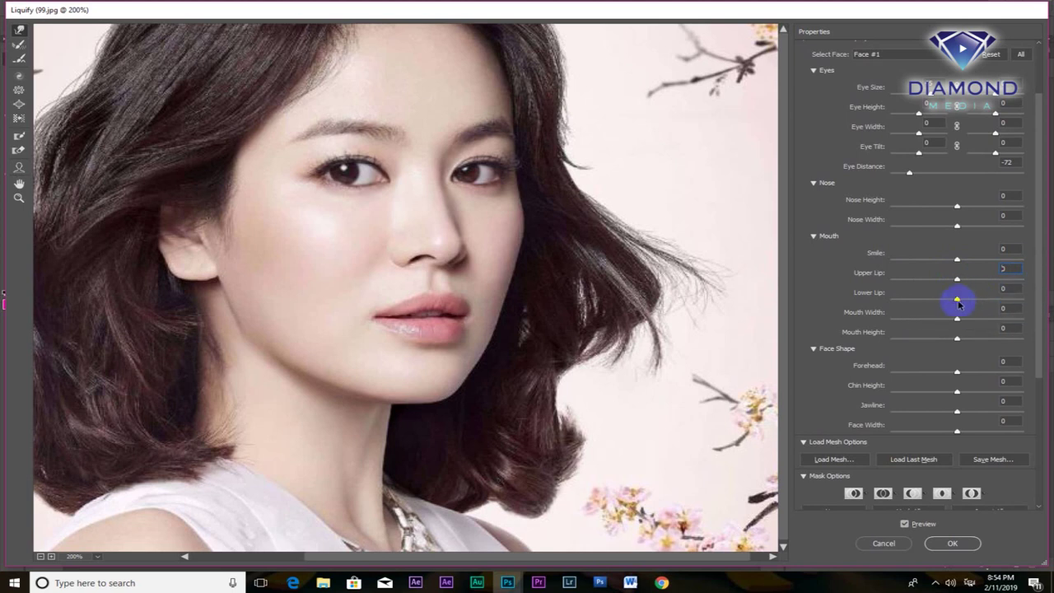
pyautogui.moveTo(981, 302)
pyautogui.mouseDown()
pyautogui.moveTo(1028, 296)
pyautogui.moveTo(990, 288)
pyautogui.moveTo(958, 263)
pyautogui.mouseUp()
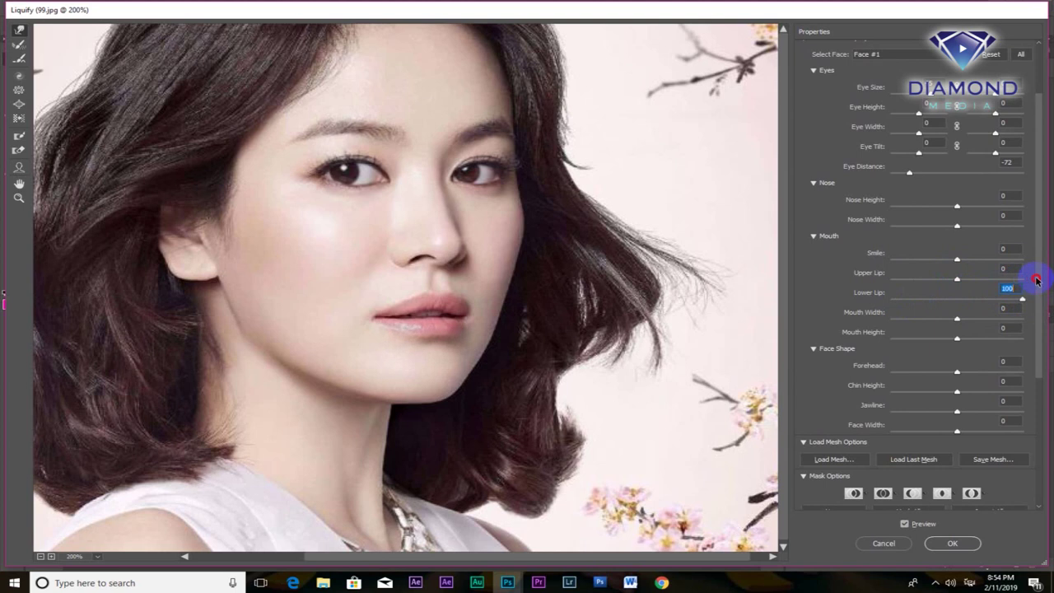
pyautogui.click(958, 262)
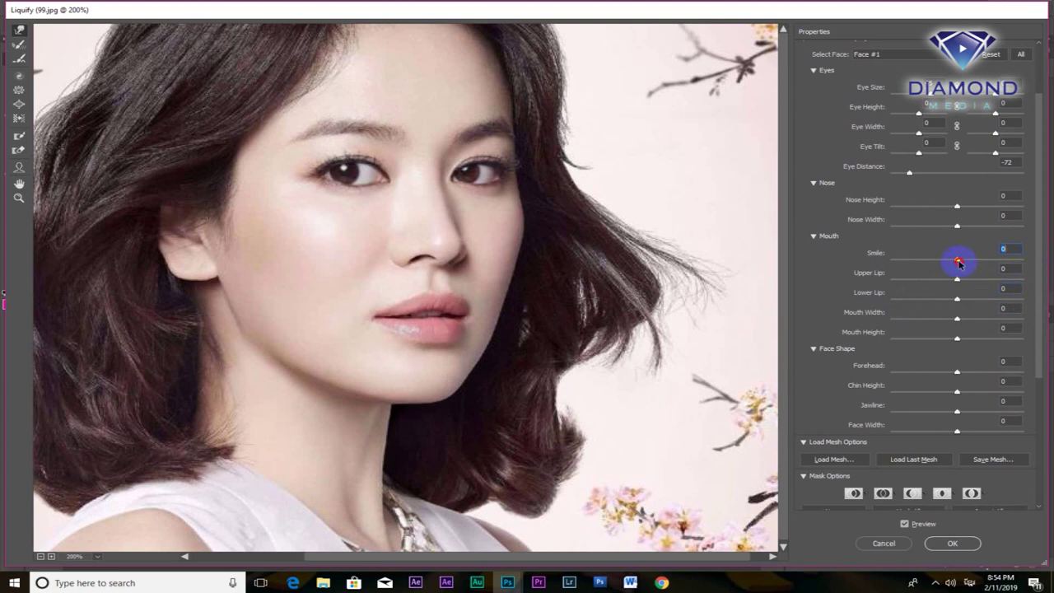
pyautogui.moveTo(957, 280)
pyautogui.mouseDown()
pyautogui.moveTo(1025, 273)
pyautogui.moveTo(851, 282)
pyautogui.mouseUp()
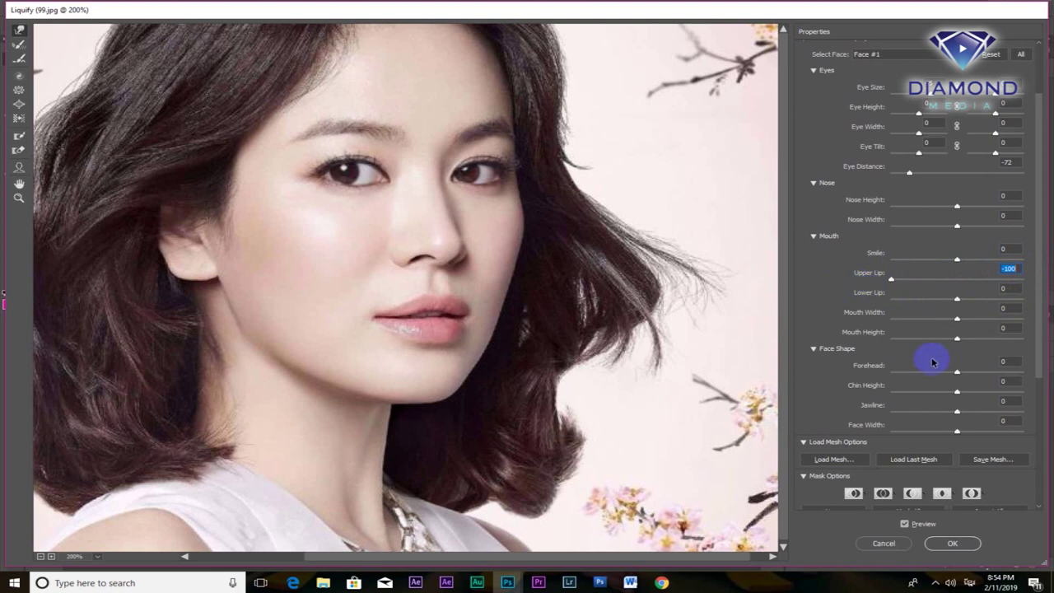
pyautogui.moveTo(956, 337); pyautogui.dragTo(1037, 323)
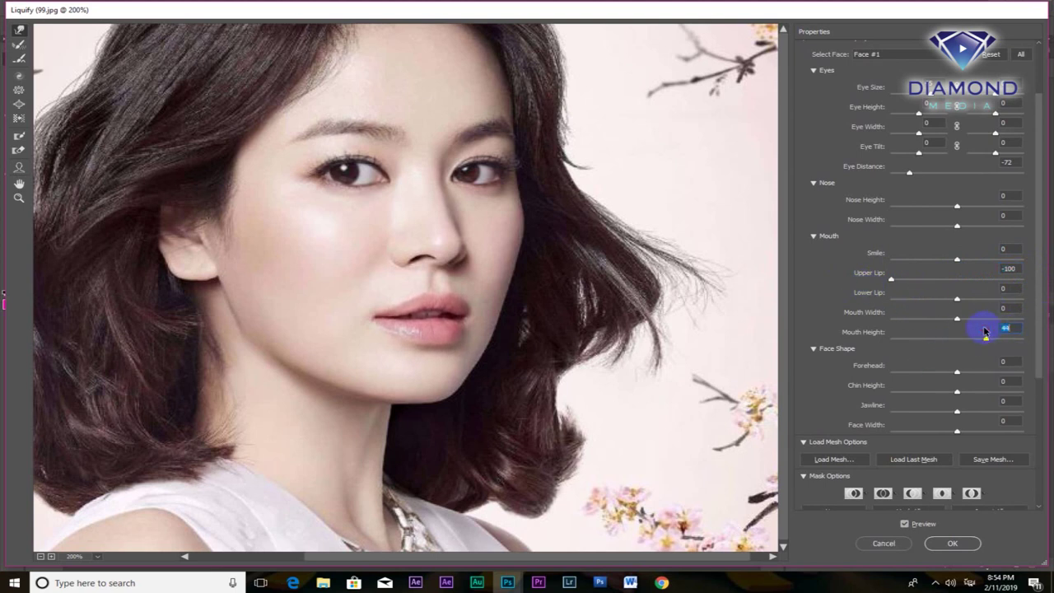
pyautogui.moveTo(1039, 295); pyautogui.dragTo(1037, 354)
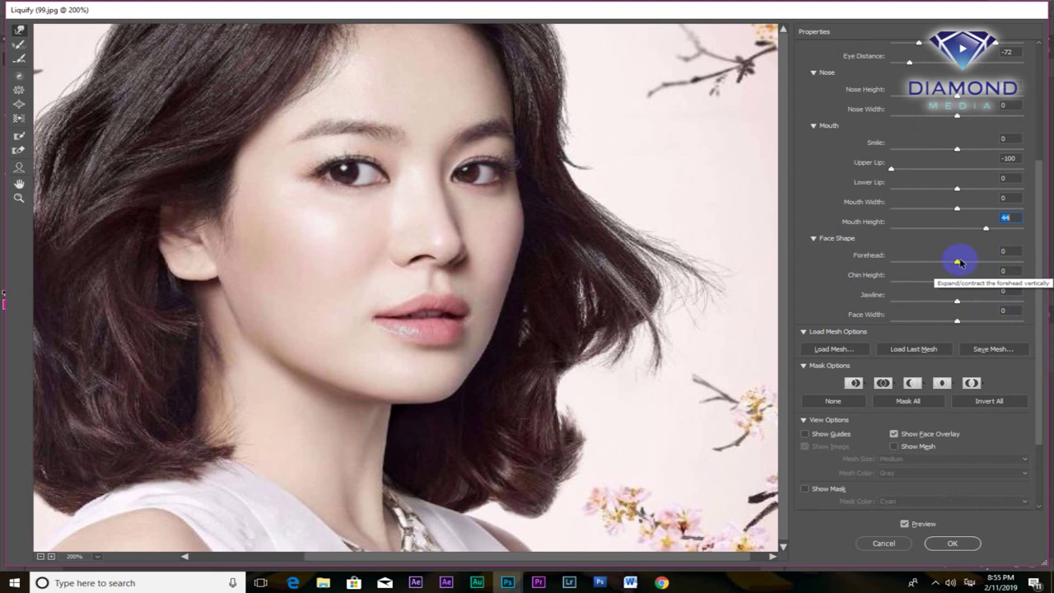
pyautogui.moveTo(958, 263); pyautogui.dragTo(1015, 255)
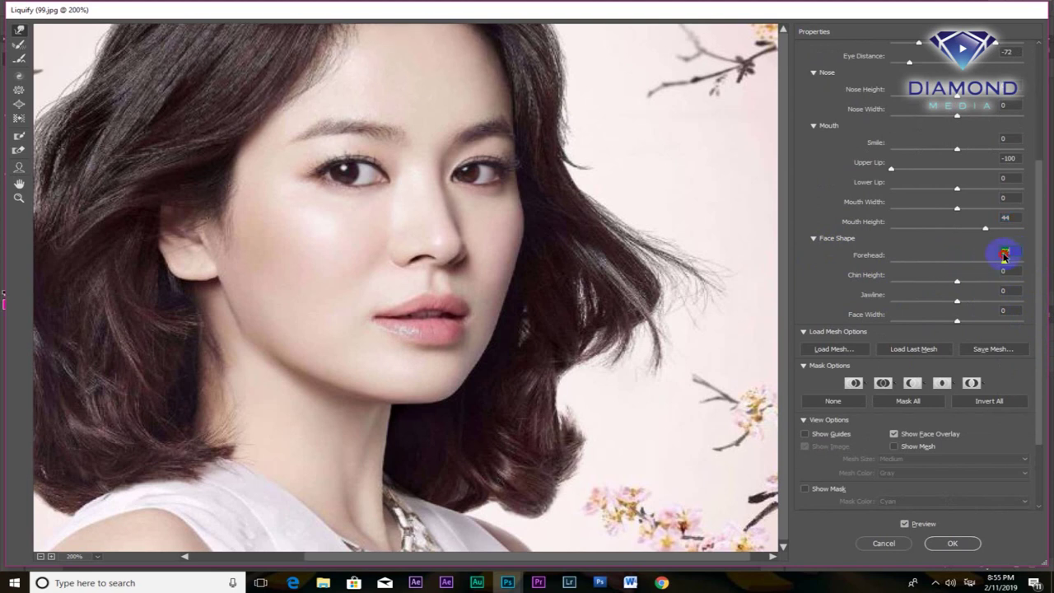
pyautogui.click(593, 170)
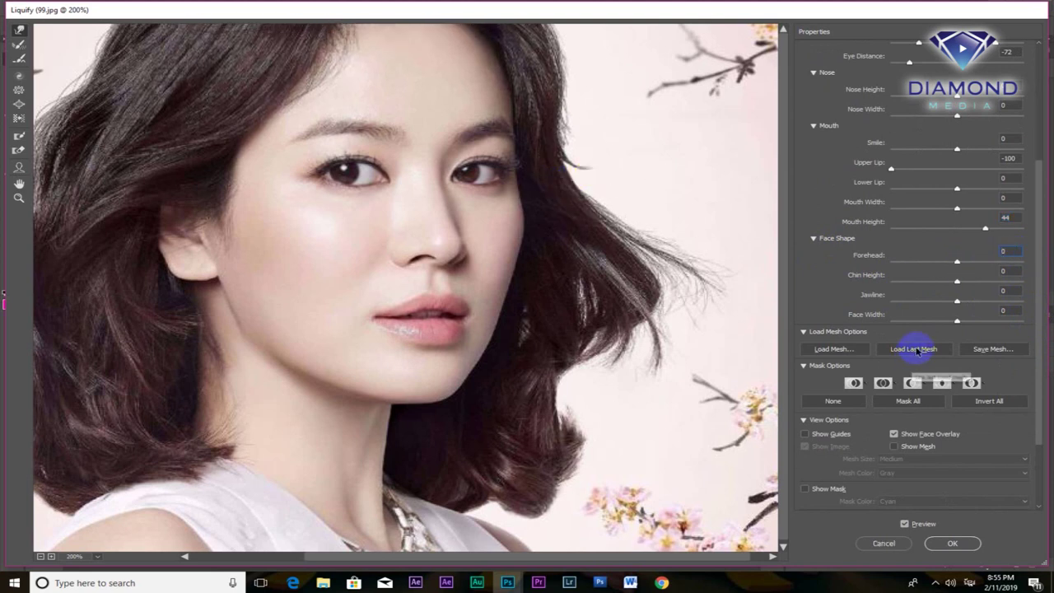
pyautogui.moveTo(956, 263)
pyautogui.mouseDown()
pyautogui.moveTo(1016, 252)
pyautogui.moveTo(874, 258)
pyautogui.moveTo(963, 259)
pyautogui.moveTo(1002, 275)
pyautogui.moveTo(900, 282)
pyautogui.moveTo(976, 277)
pyautogui.moveTo(925, 289)
pyautogui.moveTo(1027, 268)
pyautogui.moveTo(867, 294)
pyautogui.moveTo(1026, 272)
pyautogui.moveTo(878, 279)
pyautogui.mouseUp()
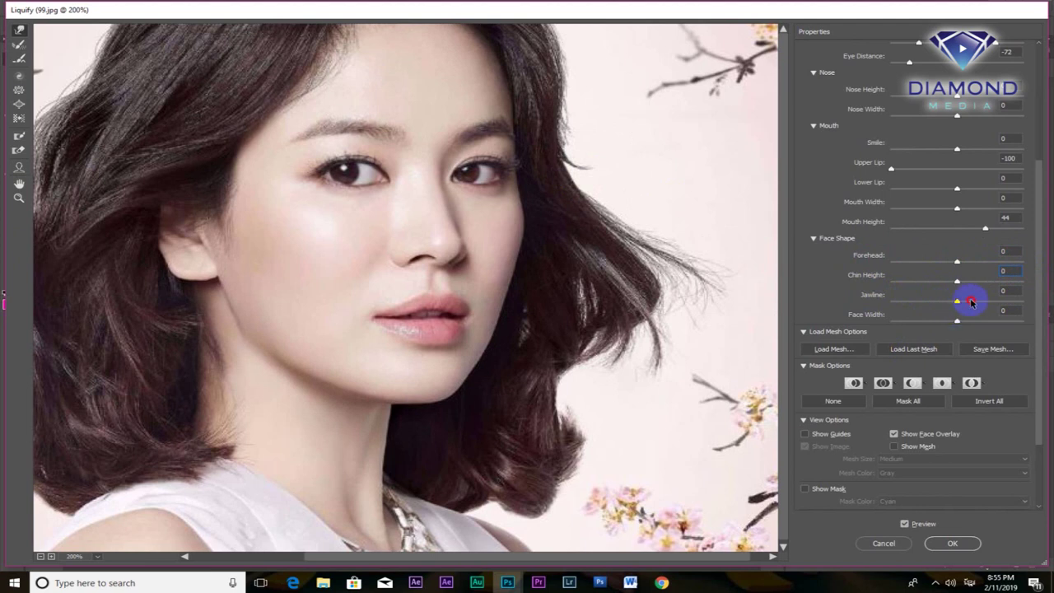
pyautogui.moveTo(958, 301)
pyautogui.mouseDown()
pyautogui.moveTo(1042, 284)
pyautogui.moveTo(936, 299)
pyautogui.moveTo(1050, 296)
pyautogui.moveTo(812, 308)
pyautogui.moveTo(905, 310)
pyautogui.moveTo(929, 330)
pyautogui.moveTo(957, 330)
pyautogui.moveTo(1042, 308)
pyautogui.moveTo(815, 307)
pyautogui.moveTo(1019, 313)
pyautogui.moveTo(870, 321)
pyautogui.moveTo(940, 319)
pyautogui.mouseUp()
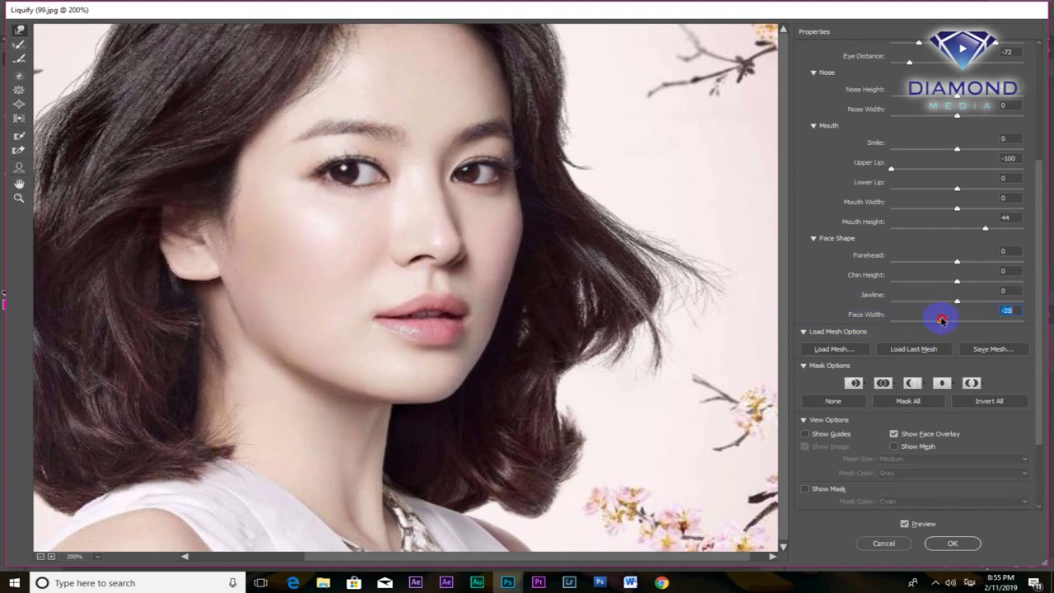
pyautogui.write('0')
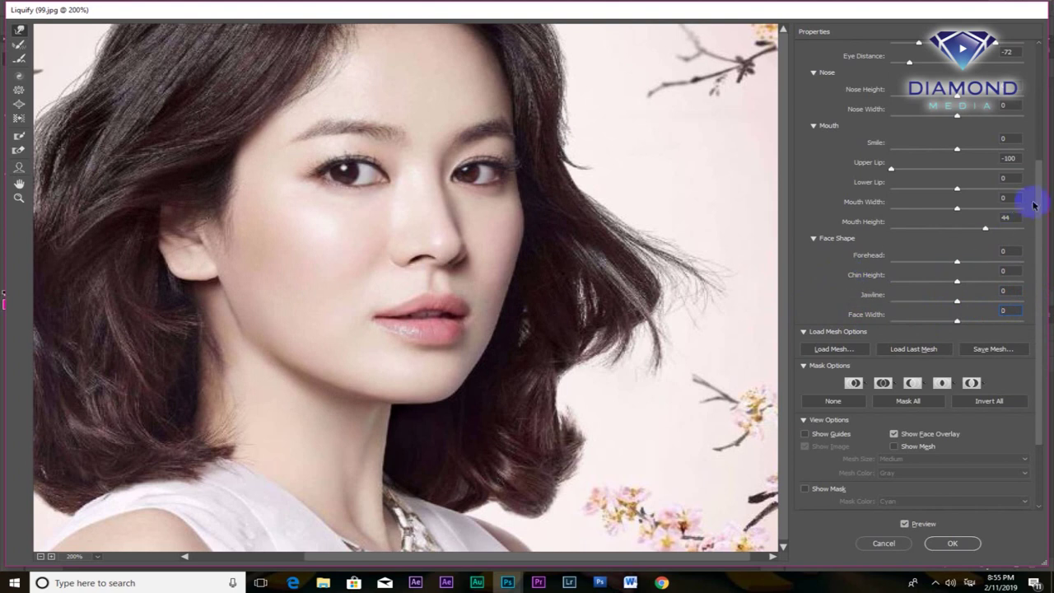
pyautogui.moveTo(1039, 208); pyautogui.dragTo(1048, 74)
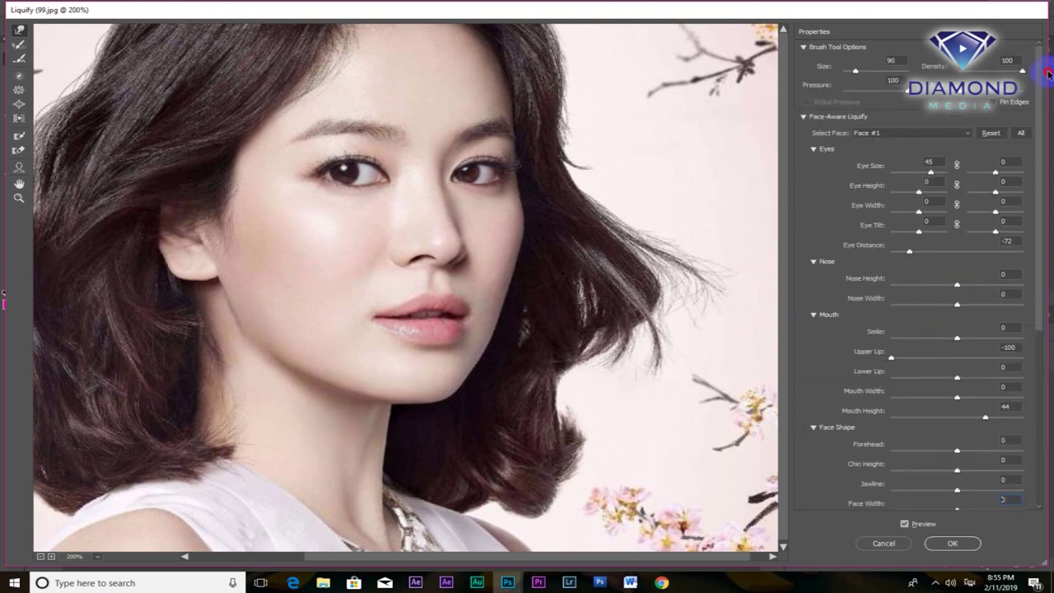
pyautogui.scroll(-5, 1022, 313)
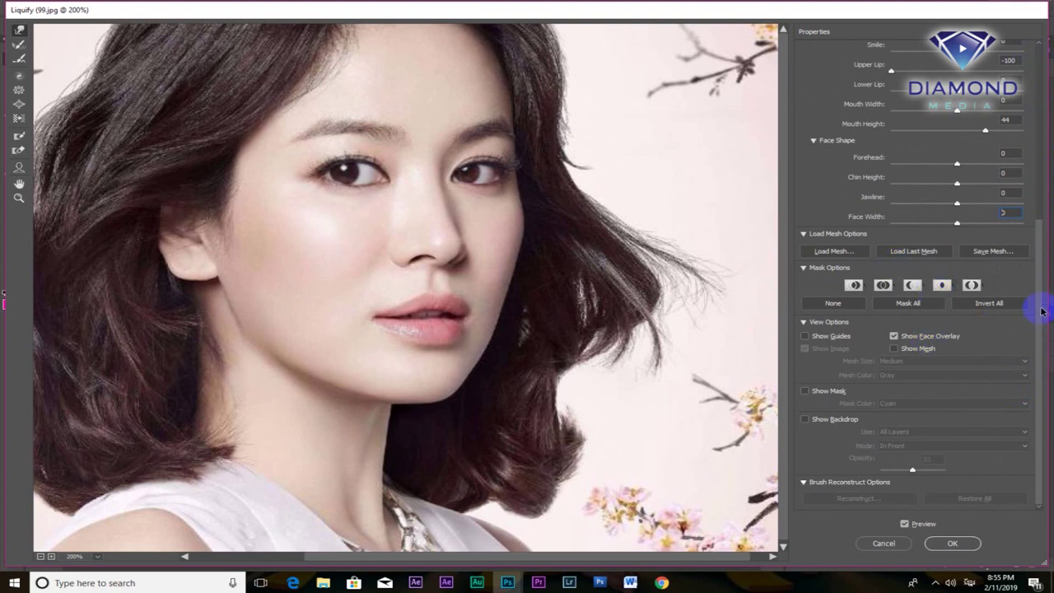
pyautogui.moveTo(1041, 310); pyautogui.dragTo(1041, 120)
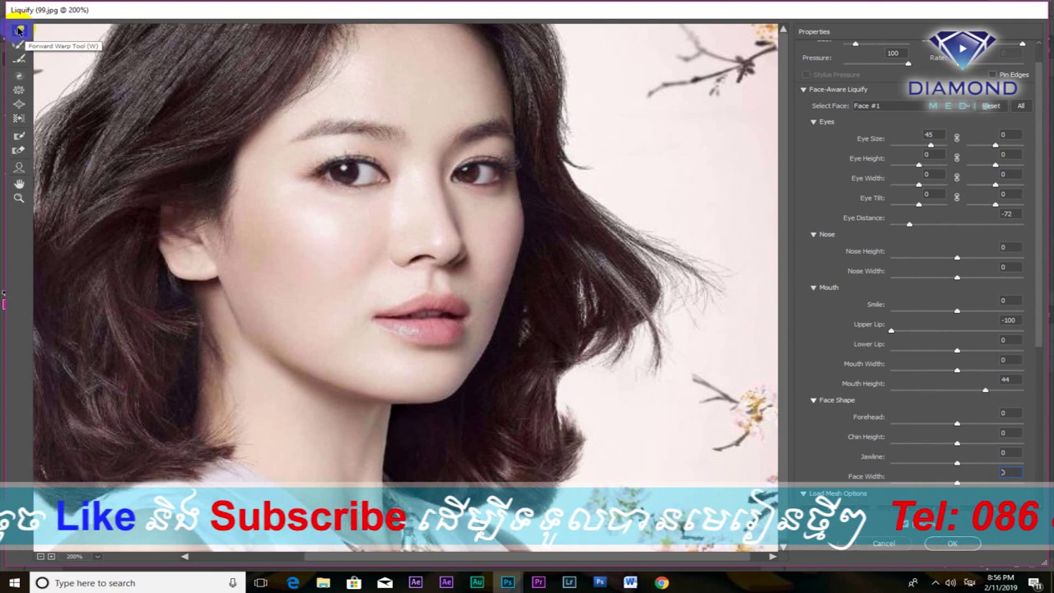
# Select the Forward Warp Tool and set its brush size to 60.
pyautogui.moveTo(504, 215)
pyautogui.mouseDown()
pyautogui.moveTo(525, 215)
pyautogui.moveTo(492, 207)
pyautogui.mouseUp()
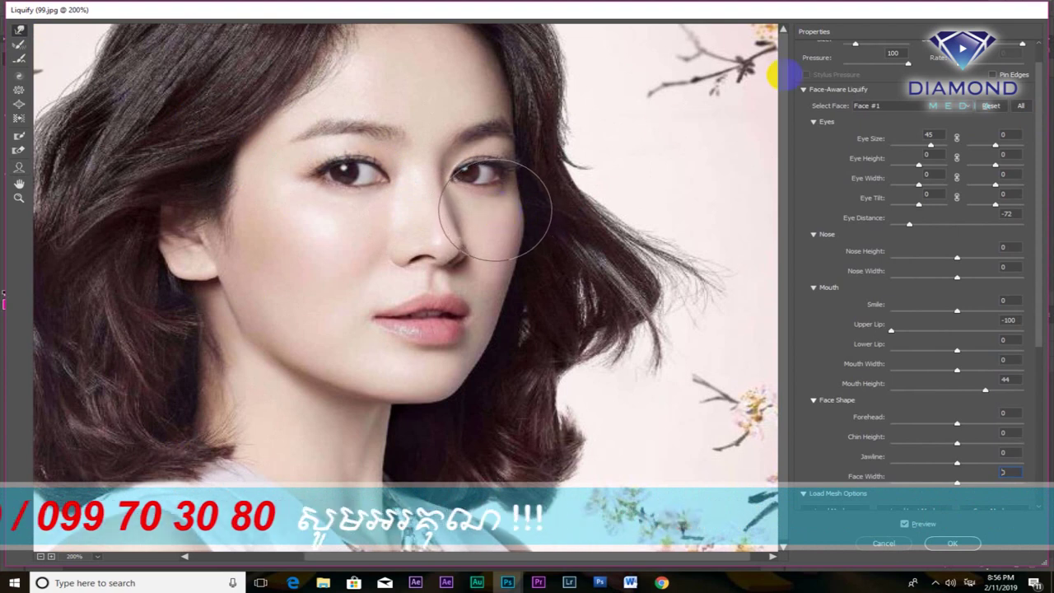
pyautogui.moveTo(1039, 99); pyautogui.dragTo(1045, 42)
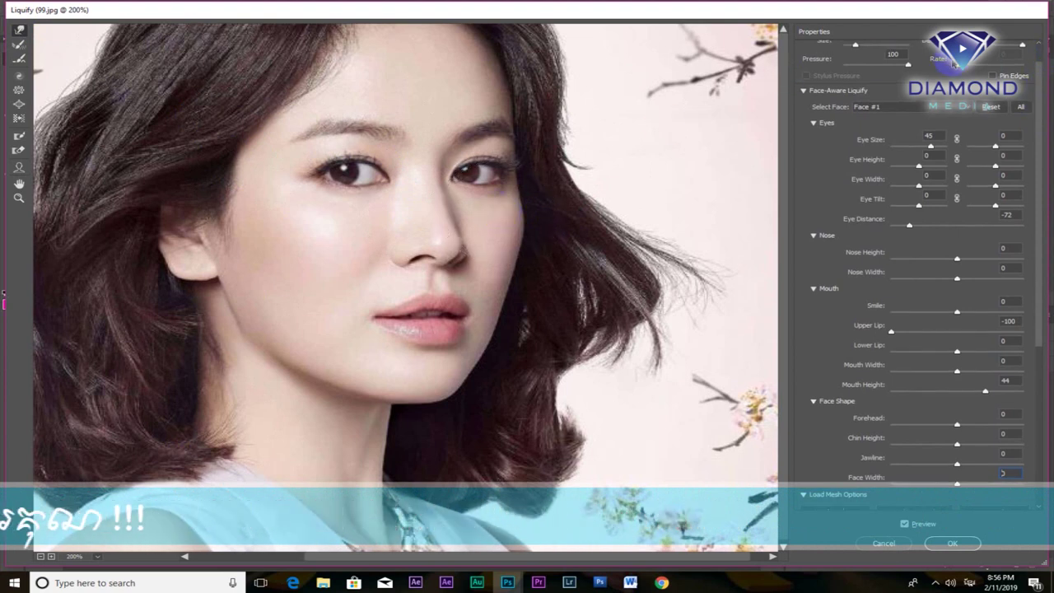
pyautogui.moveTo(1042, 83); pyautogui.dragTo(1039, 49)
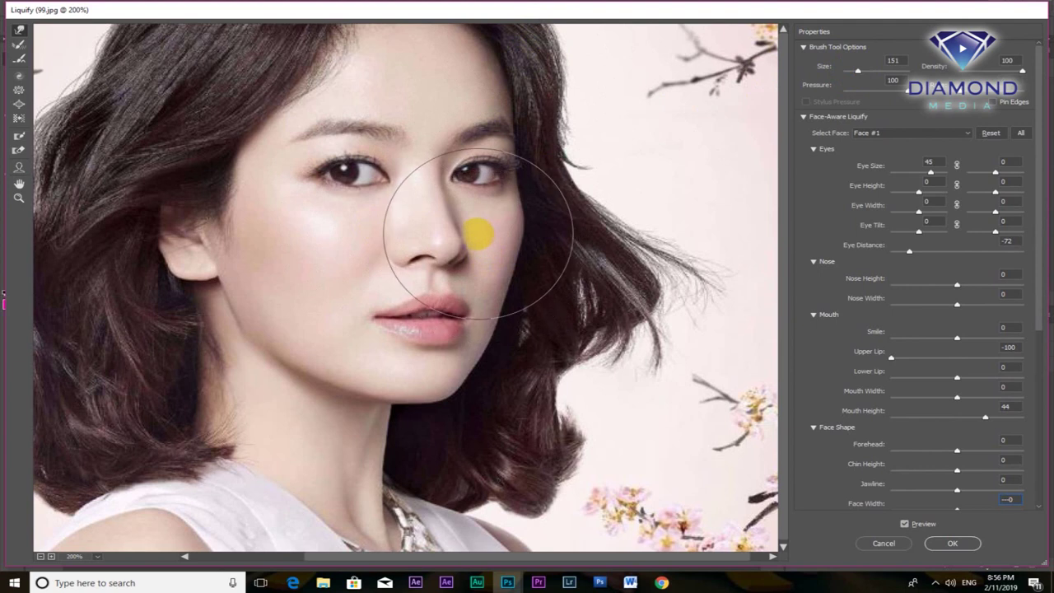
pyautogui.press('[')
pyautogui.press('[')
pyautogui.press('[')
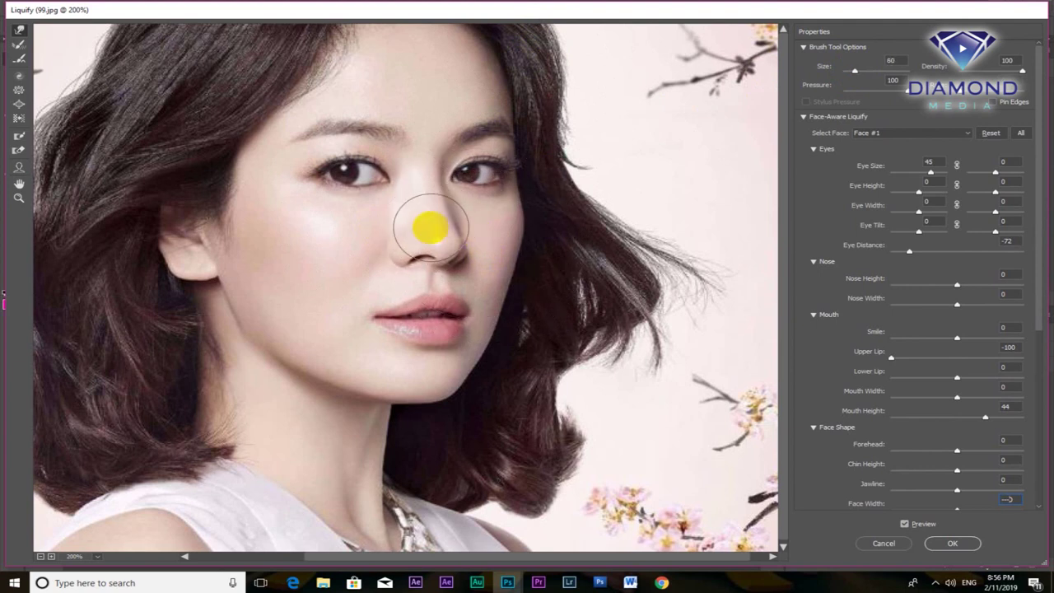
pyautogui.press('[')
pyautogui.press(']')
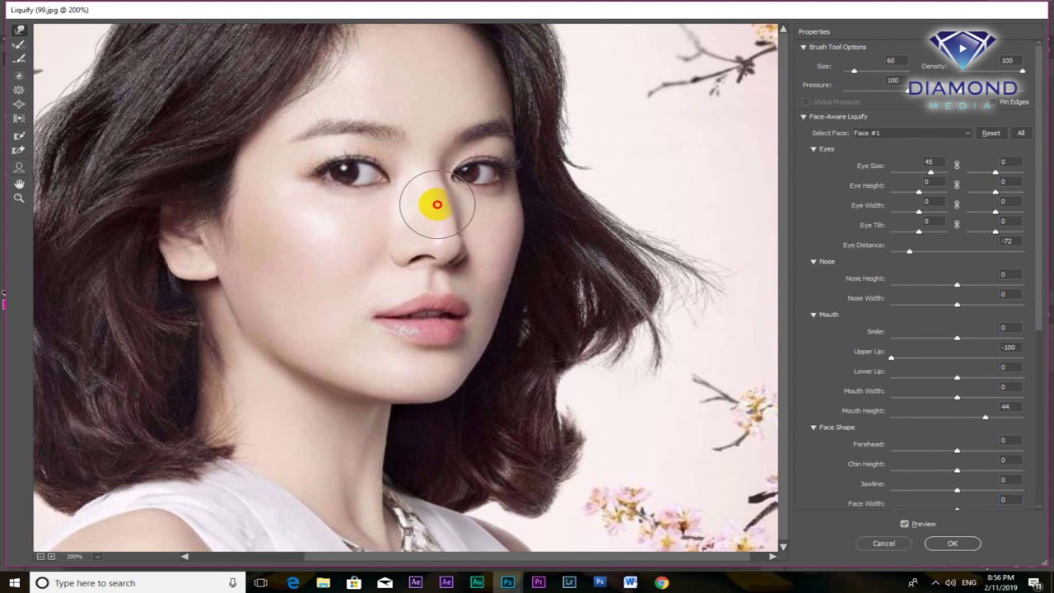
# Warp the nose downward and nudge the jaw, undoing the ear warp.
pyautogui.moveTo(436, 204); pyautogui.dragTo(439, 262)
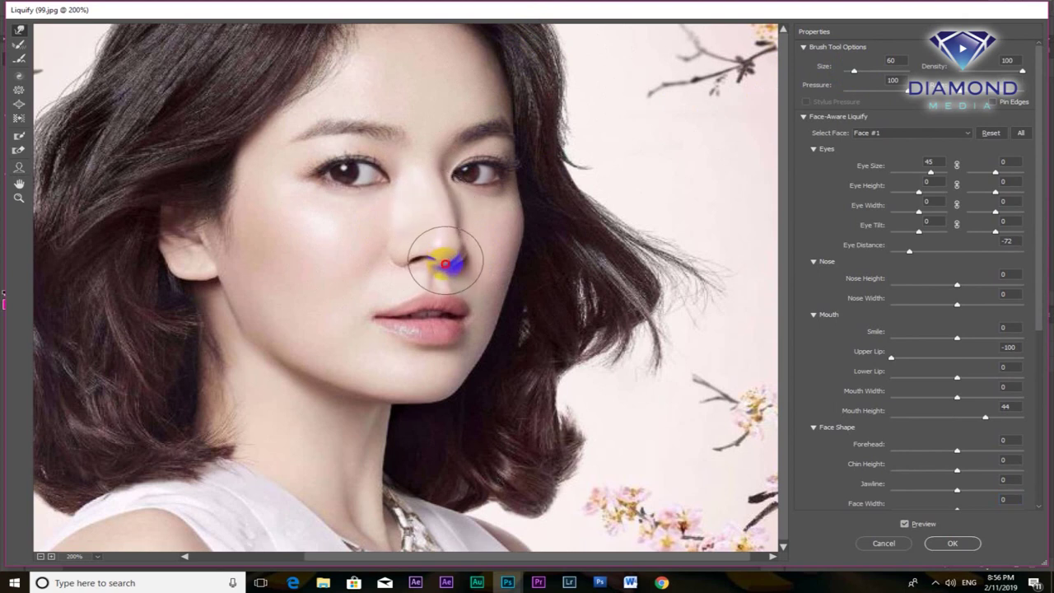
pyautogui.click(521, 325)
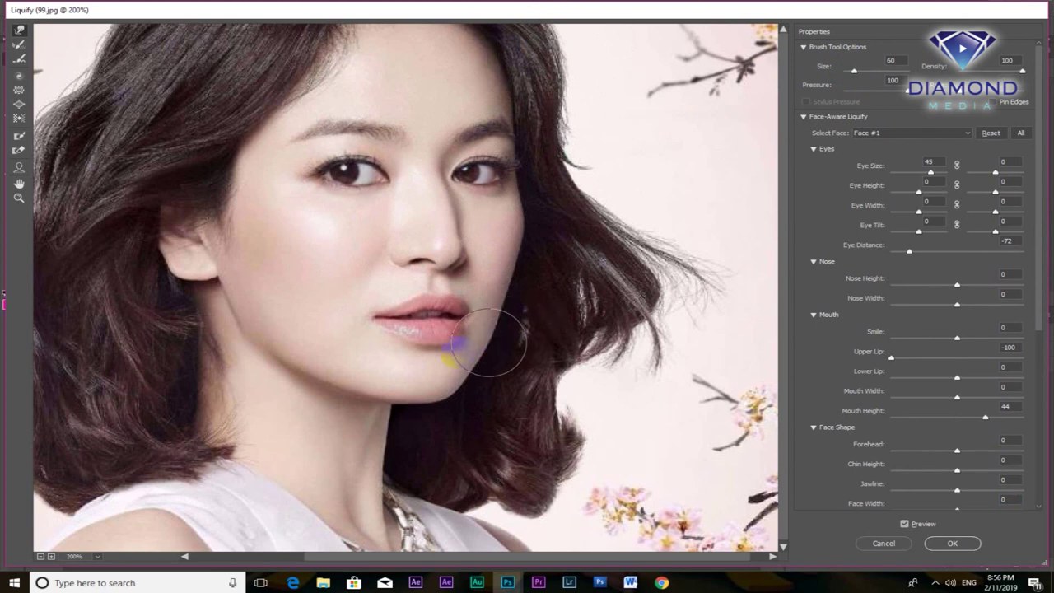
pyautogui.click(206, 280)
pyautogui.moveTo(214, 284); pyautogui.dragTo(188, 281)
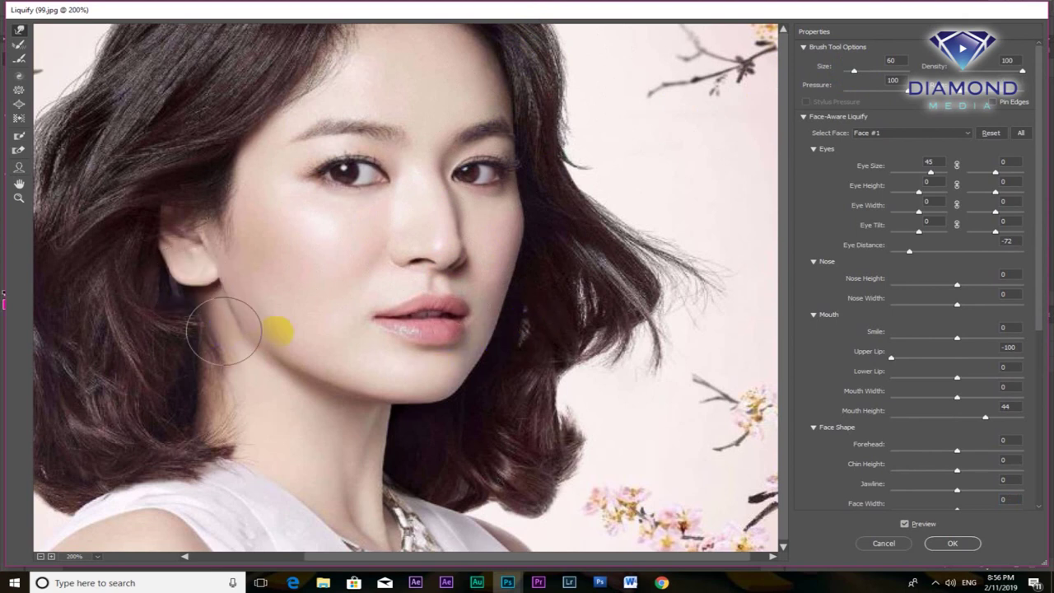
pyautogui.hotkey('ctrl', 'z')
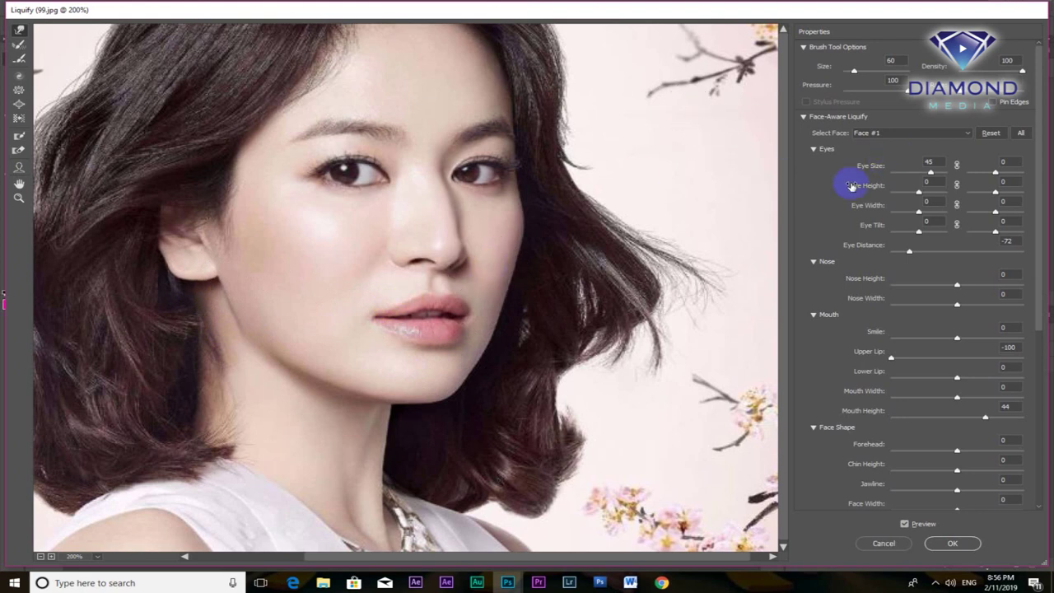
pyautogui.click(1029, 576)
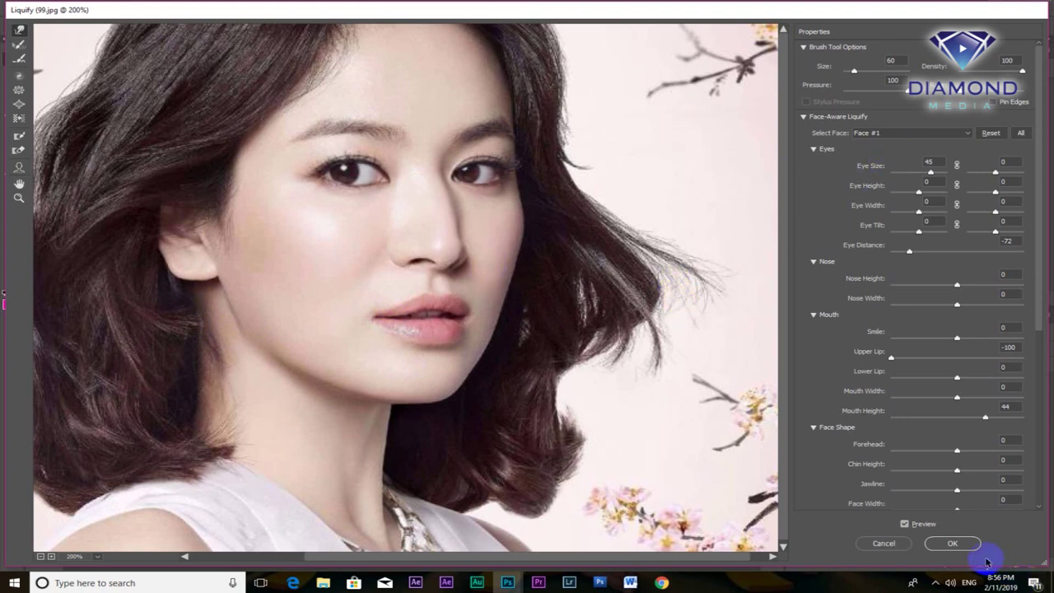
# Apply the Liquify edits to 99.jpg and reposition its document window.
pyautogui.click(963, 545)
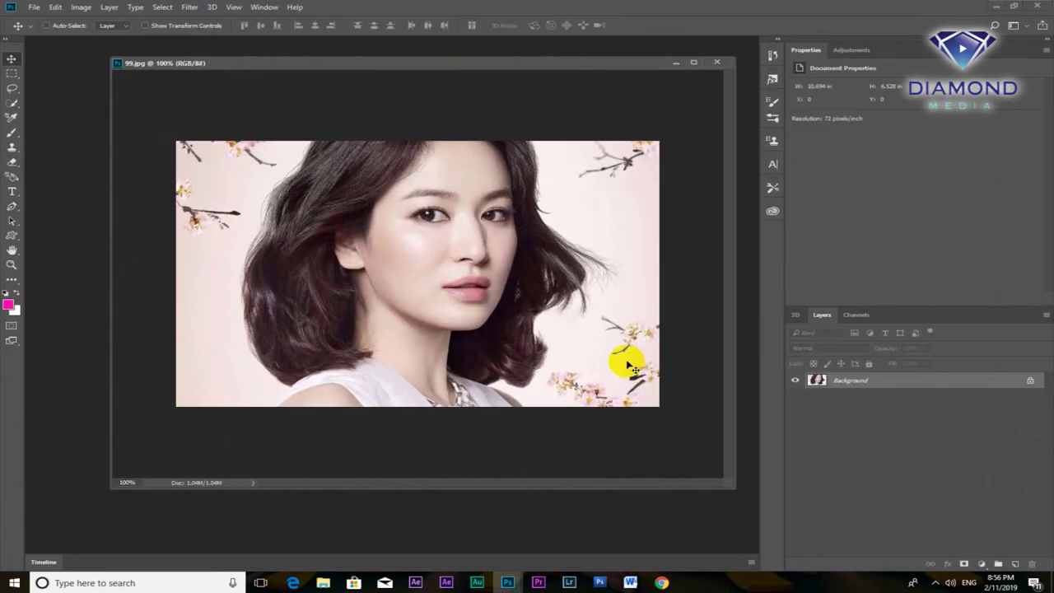
pyautogui.hotkey('ctrl', 'z')
pyautogui.hotkey('ctrl', 'z')
pyautogui.hotkey('ctrl', 'z')
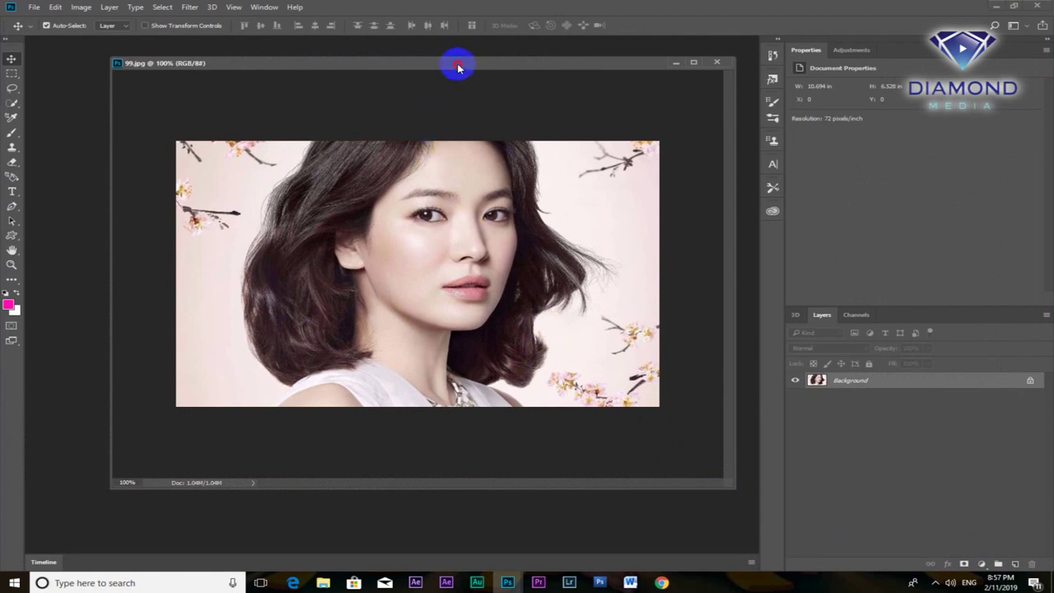
pyautogui.moveTo(459, 68); pyautogui.dragTo(439, 69)
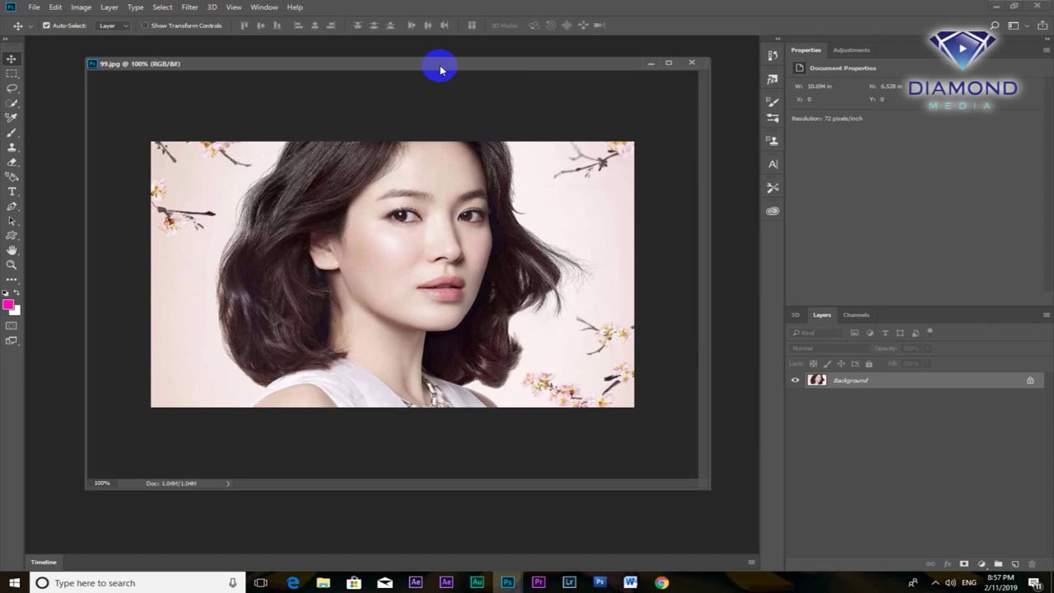
pyautogui.moveTo(440, 68); pyautogui.dragTo(442, 67)
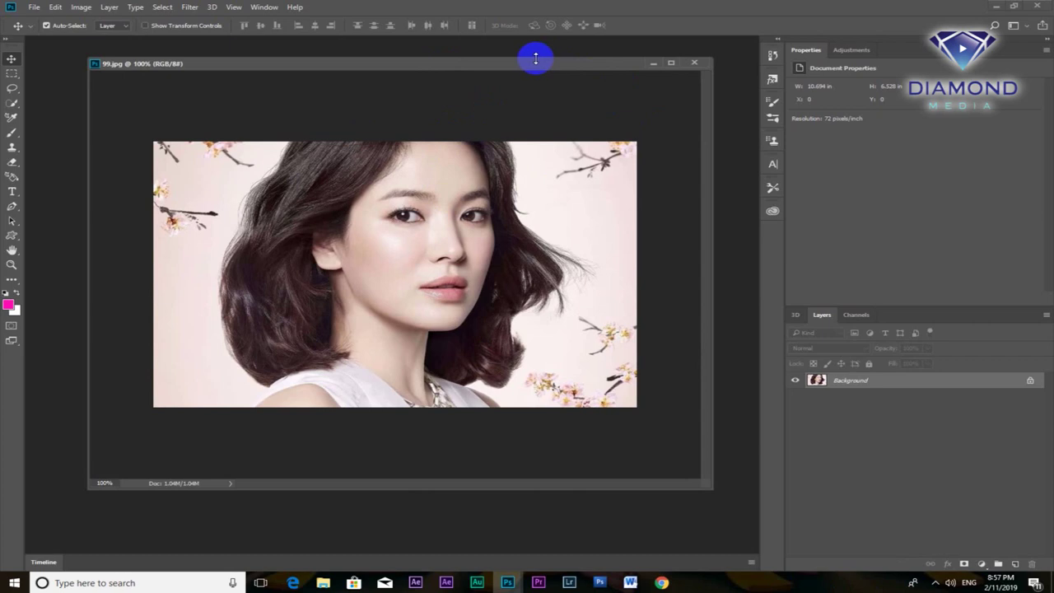
pyautogui.moveTo(534, 64); pyautogui.dragTo(541, 60)
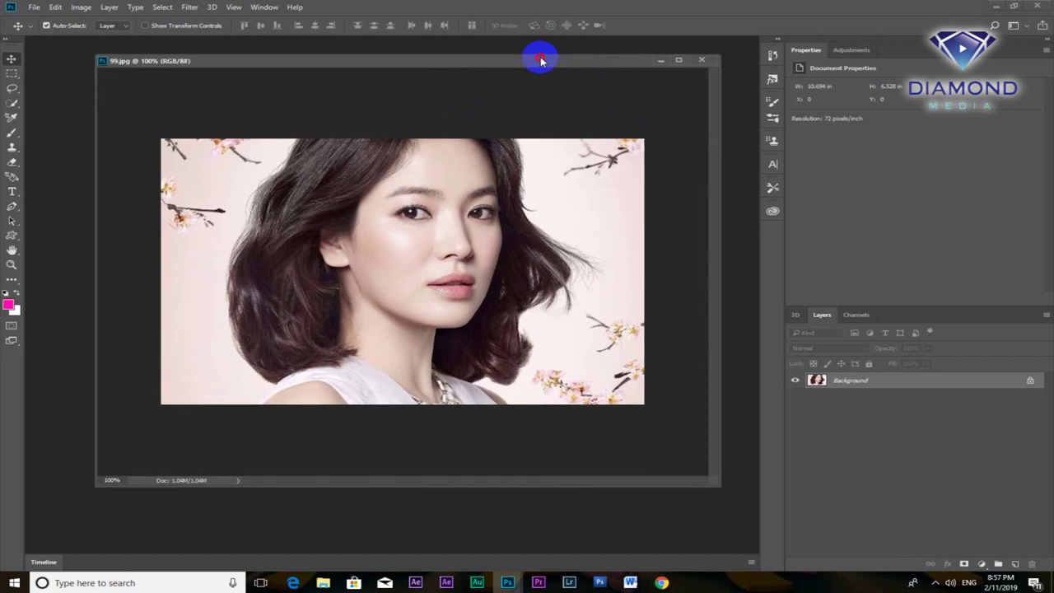